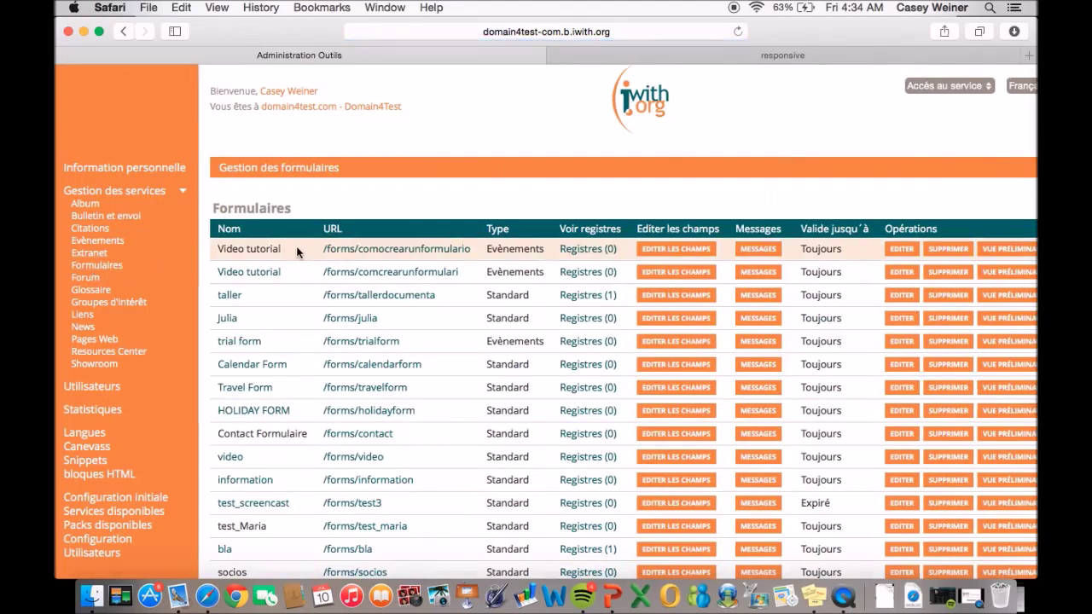
Add a form named 'Tutoriel Video', identifier 'tutorielvideo', described 'Comment faire pour creer un formulaire'.
scroll(297, 246, "right", 2)
scroll(298, 246, "down", 3)
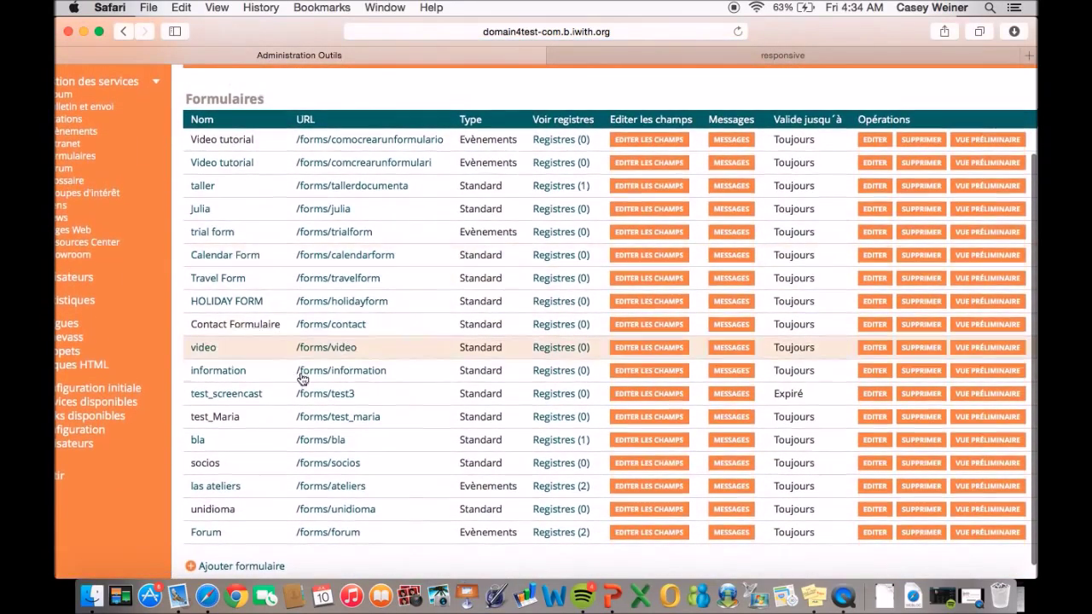
left_click(247, 569)
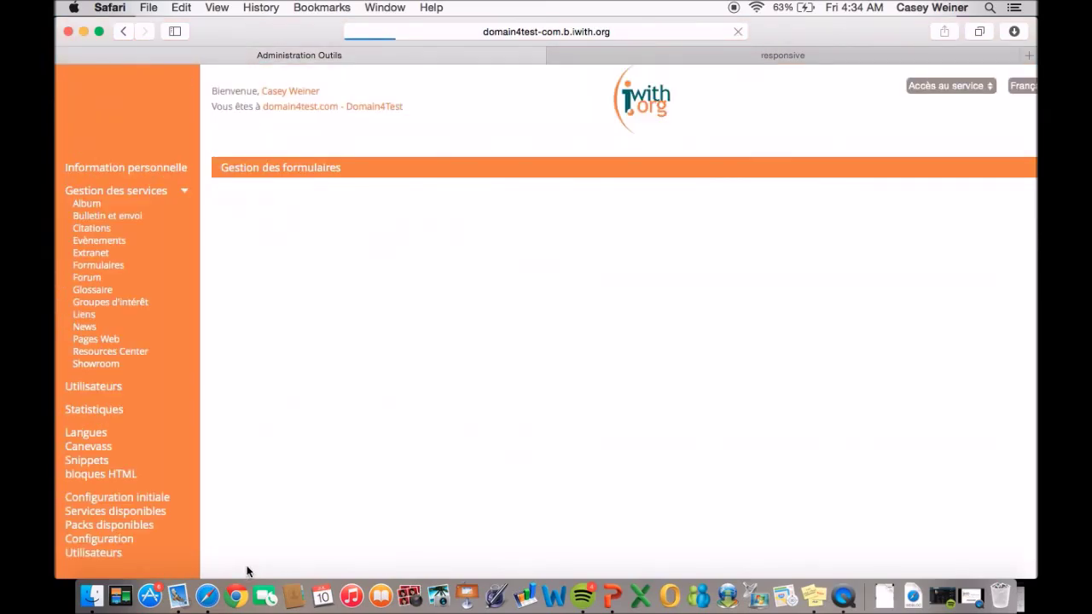
left_click(516, 119)
type("Tutori")
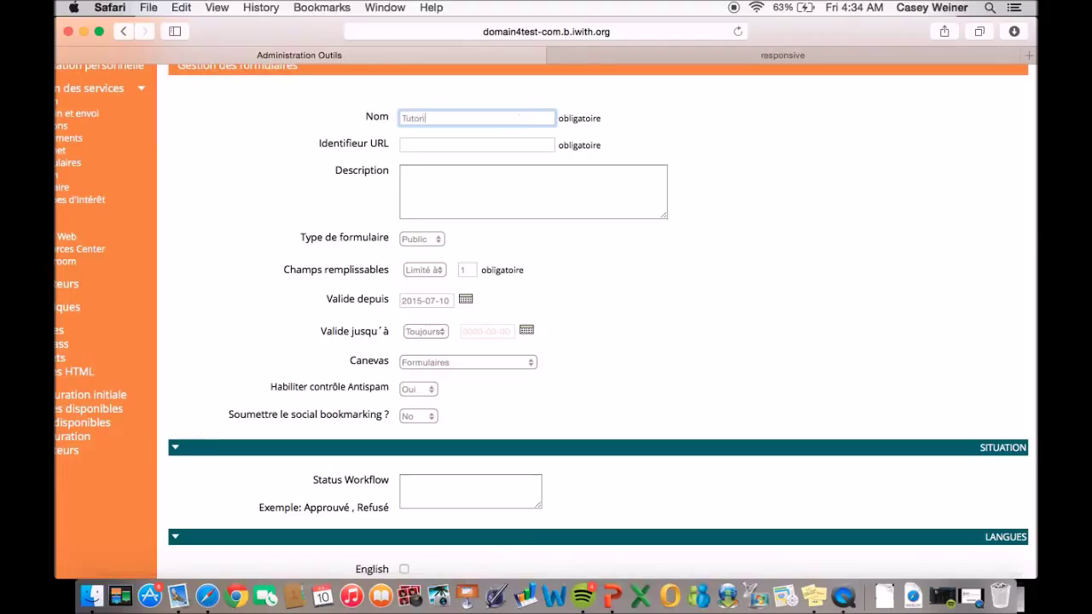
type("el Video")
left_click(496, 143)
type("tutor")
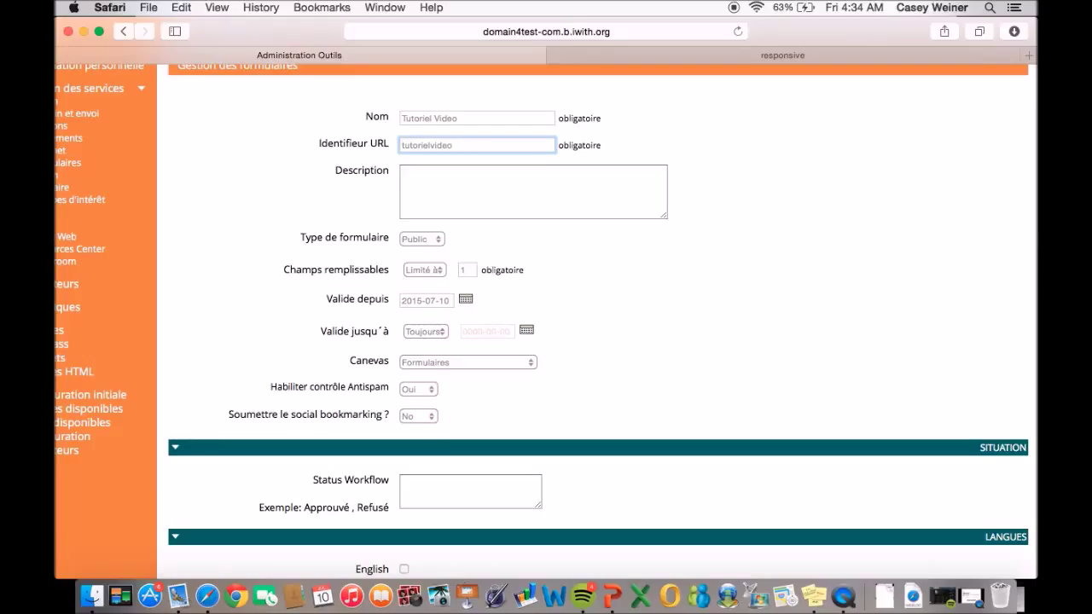
left_click(454, 175)
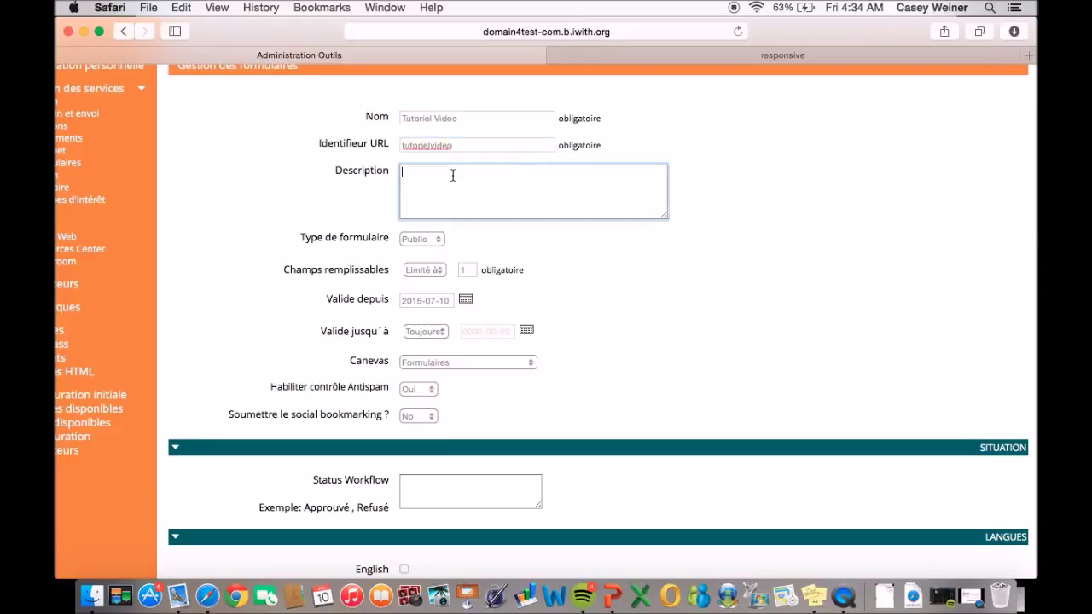
type("Comment faire pour creer un formulaire.")
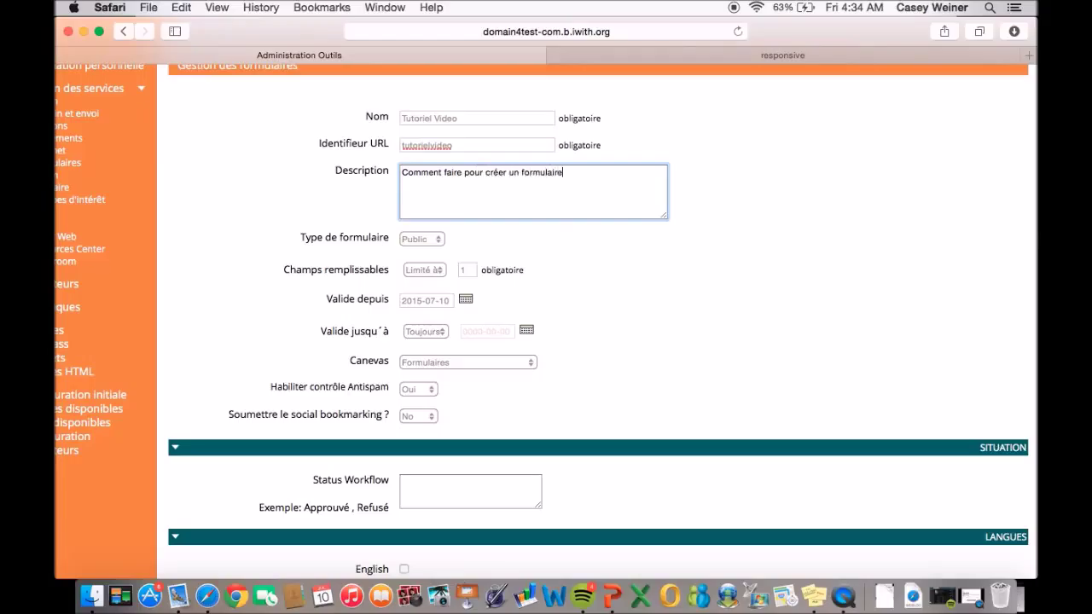
Keep the type Public, allow Illimité entries, and set validity to start today, 2015-07-10.
left_click(433, 243)
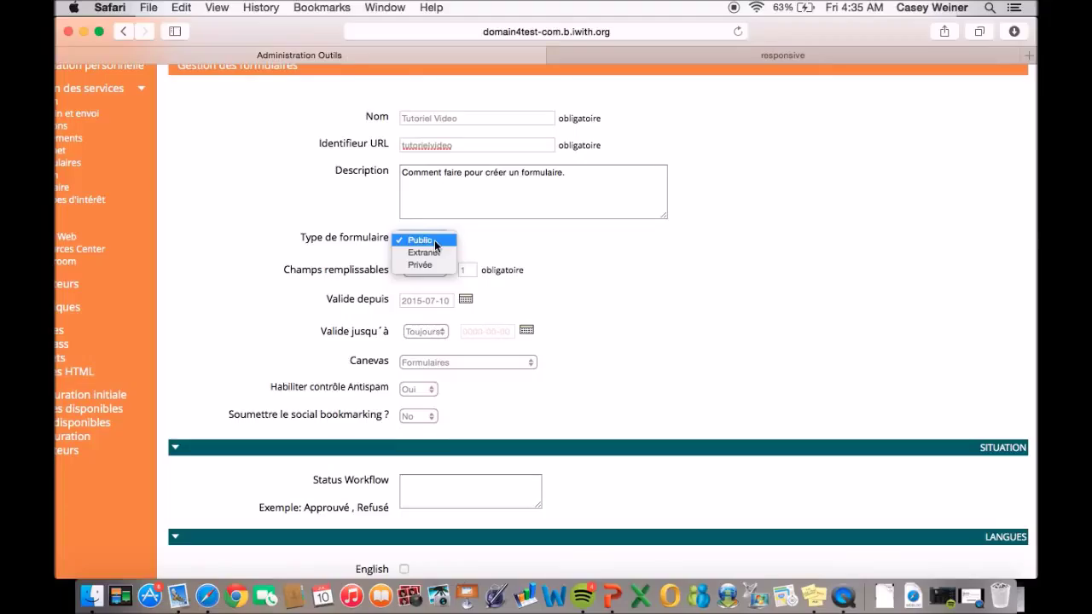
left_click(435, 243)
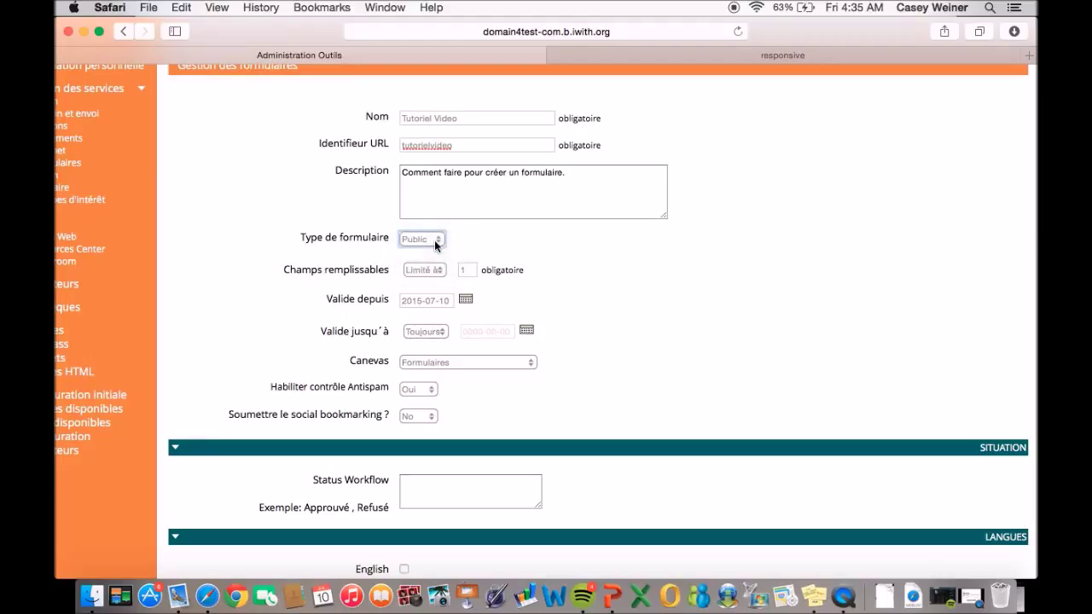
left_click(441, 275)
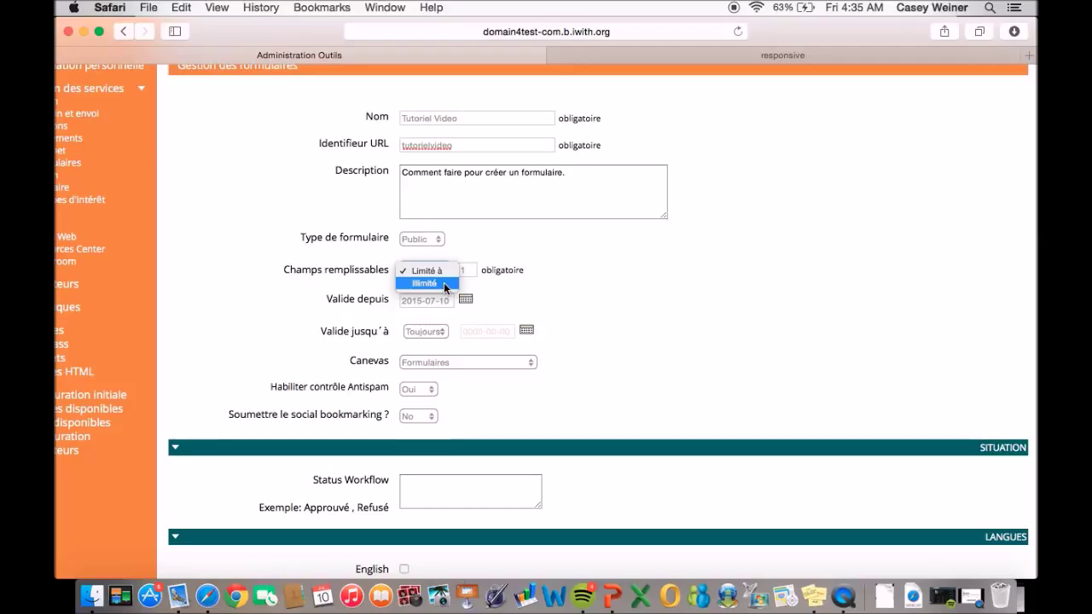
left_click(443, 285)
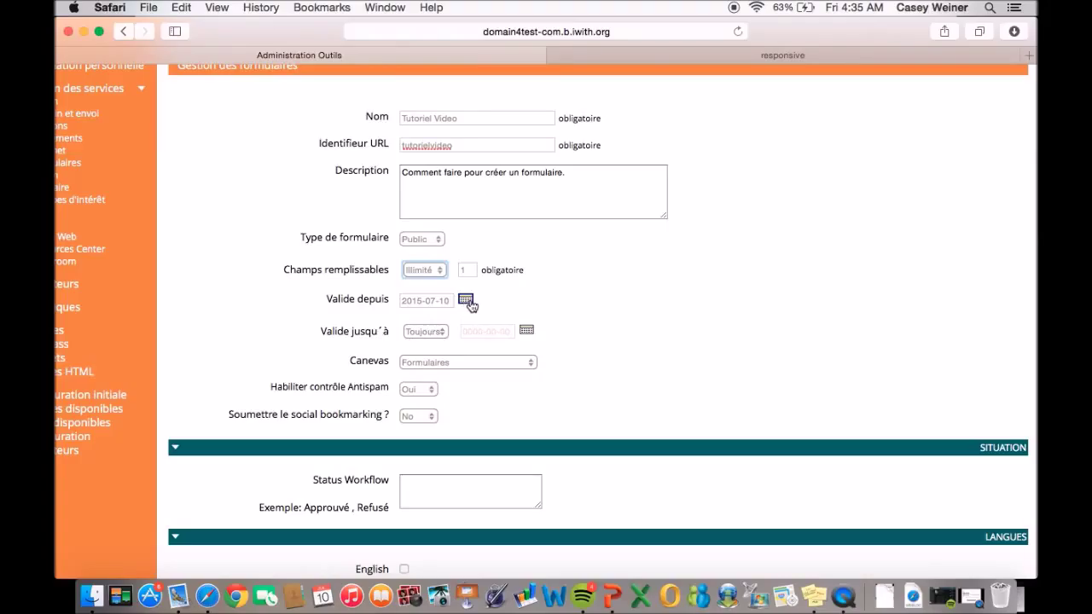
left_click(467, 301)
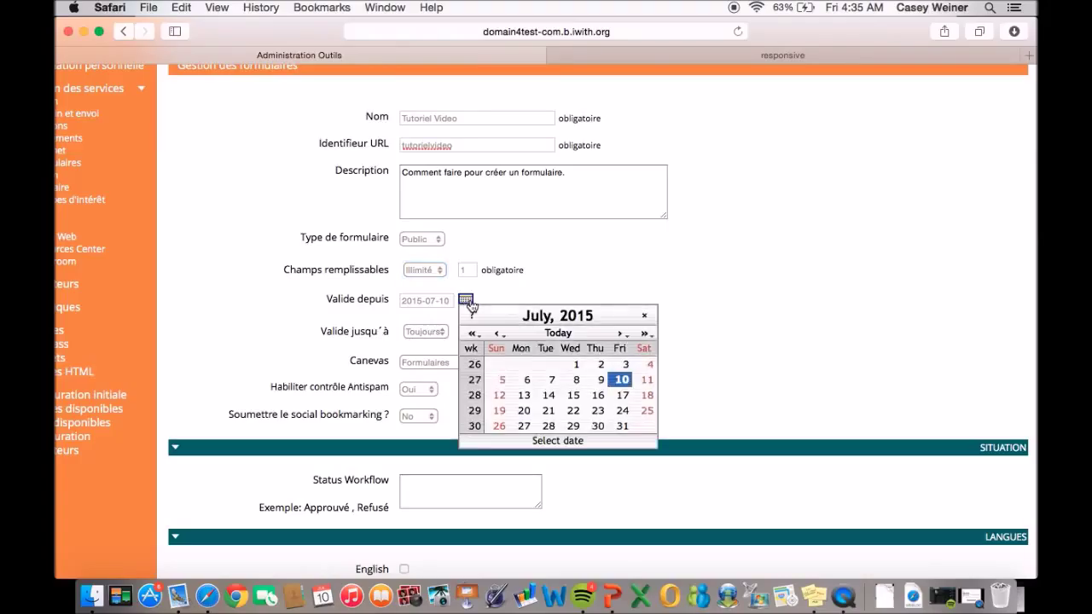
left_click(554, 333)
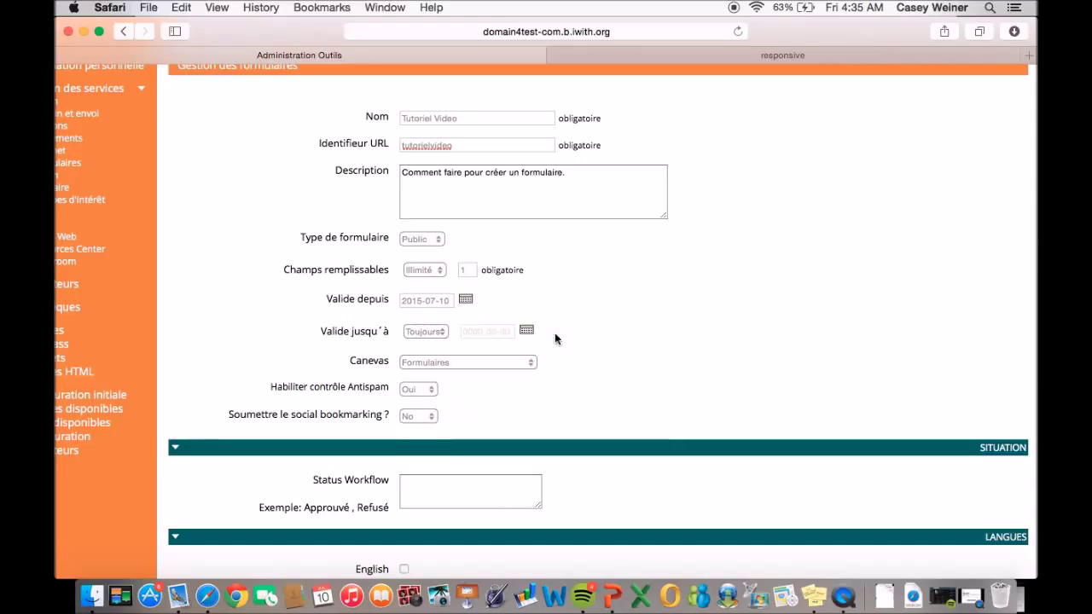
left_click(439, 339)
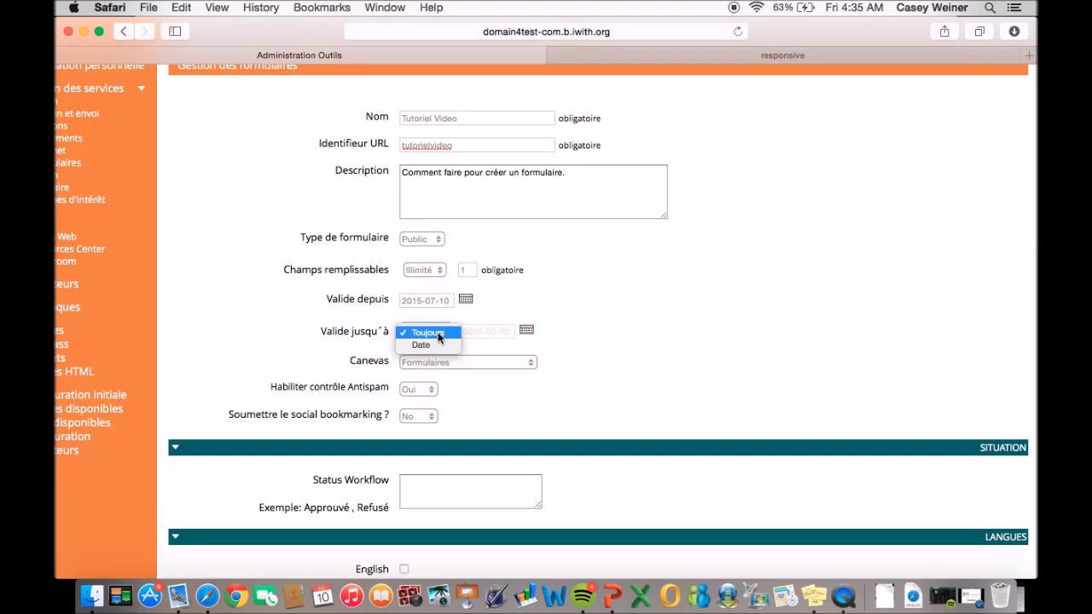
Keep validity Toujours, the Formulaires canvas, and antispam protection set to Oui.
left_click(438, 333)
scroll(437, 334, "down", 2)
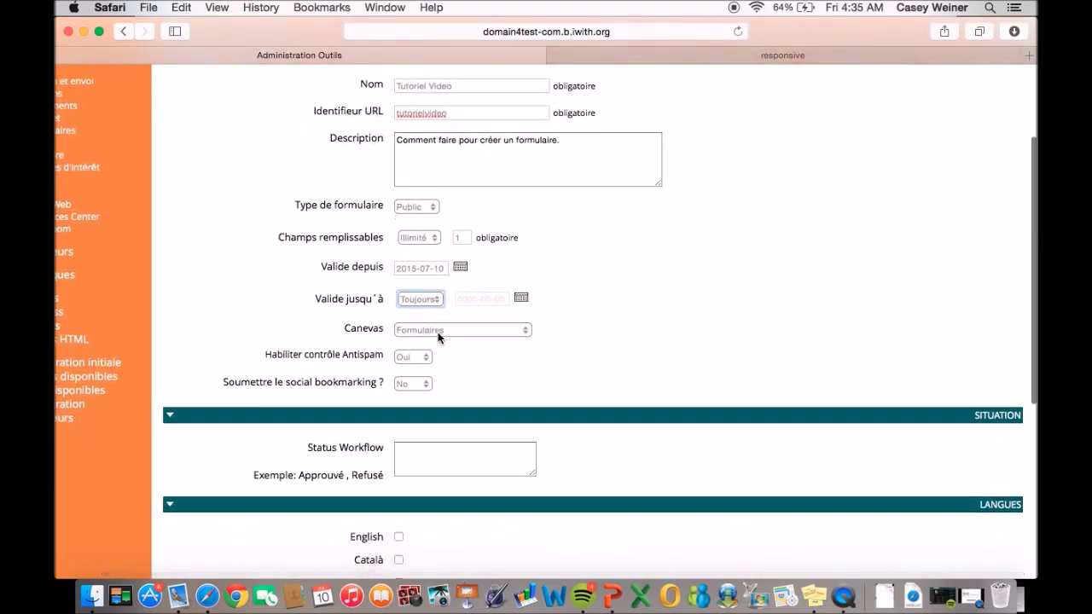
left_click(489, 295)
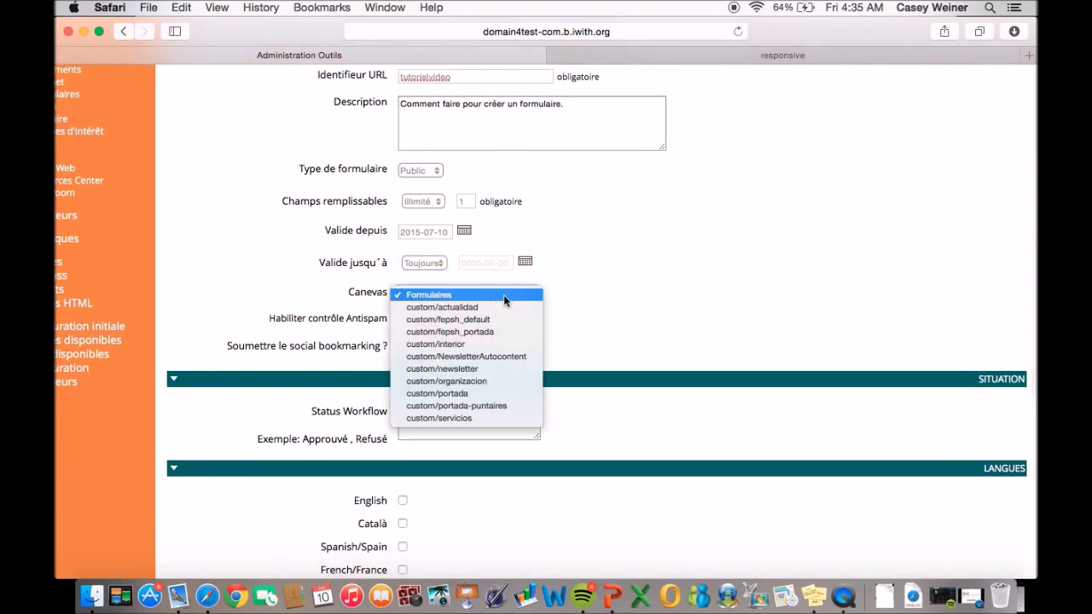
left_click(435, 294)
scroll(434, 298, "down", 2)
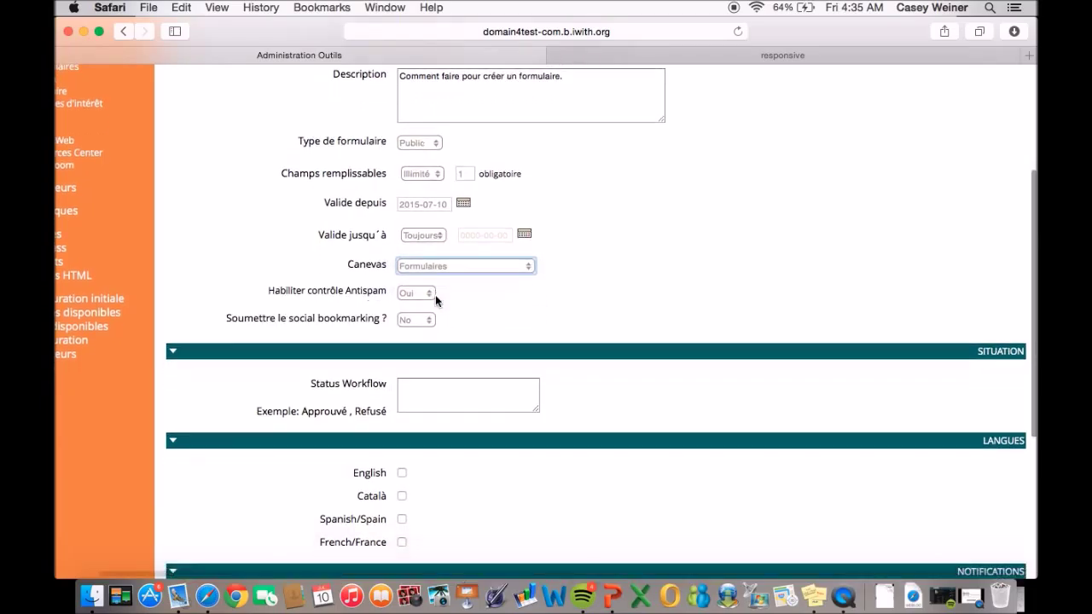
left_click(424, 290)
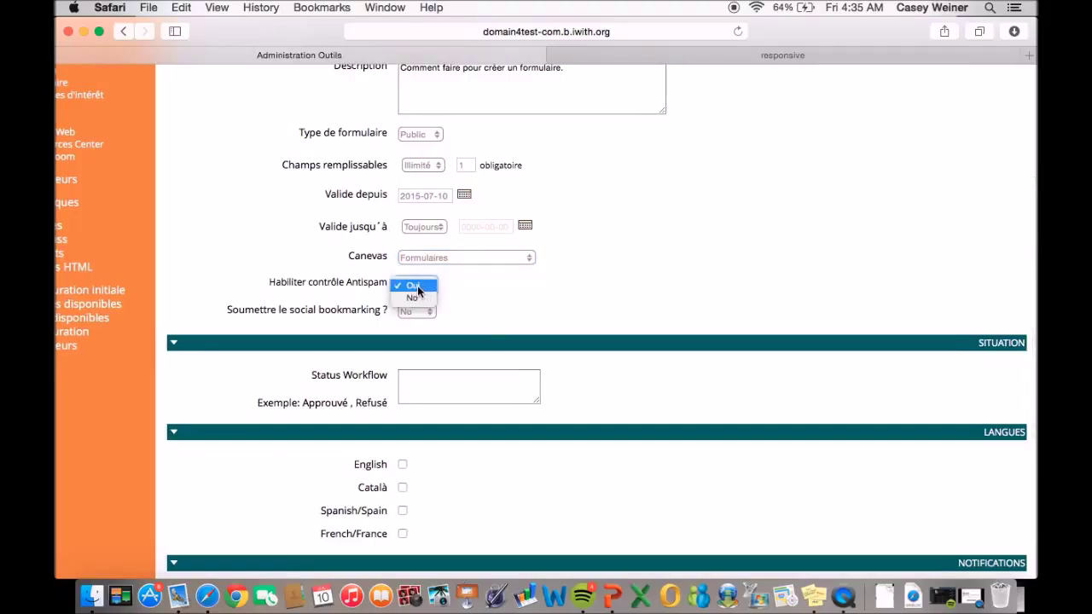
left_click(417, 288)
Enable social bookmarking and enter workflow statuses 'Debut, en cours, termine'.
left_click(429, 311)
left_click(415, 298)
left_click(419, 394)
type("De")
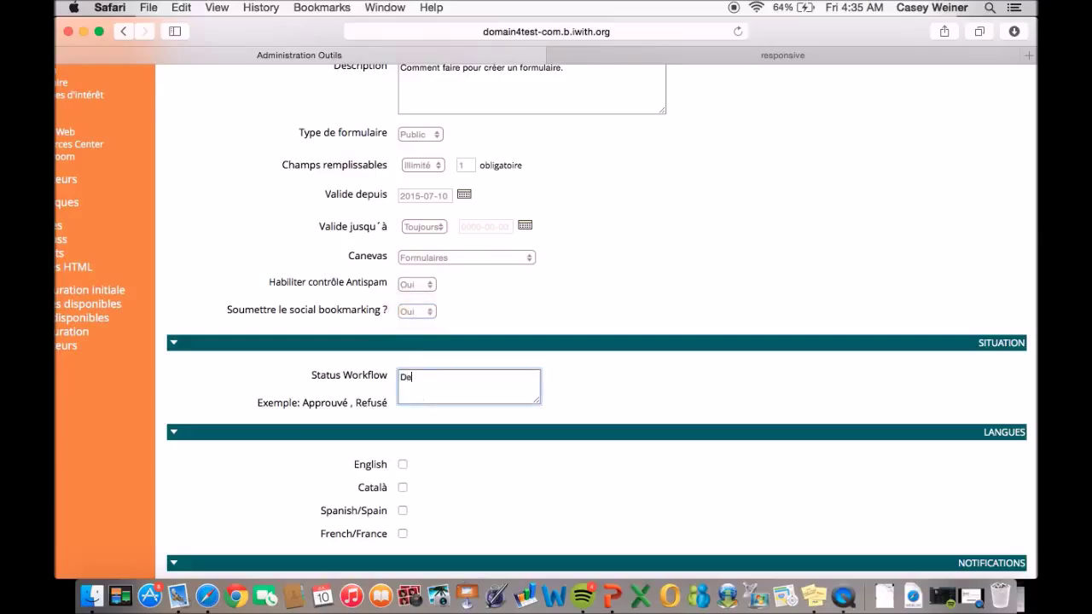
type("but, en course")
type("termine")
Make the form available in French and replace the sender address with the iWith support address.
scroll(546, 320, "down", 2)
scroll(455, 298, "down", 5)
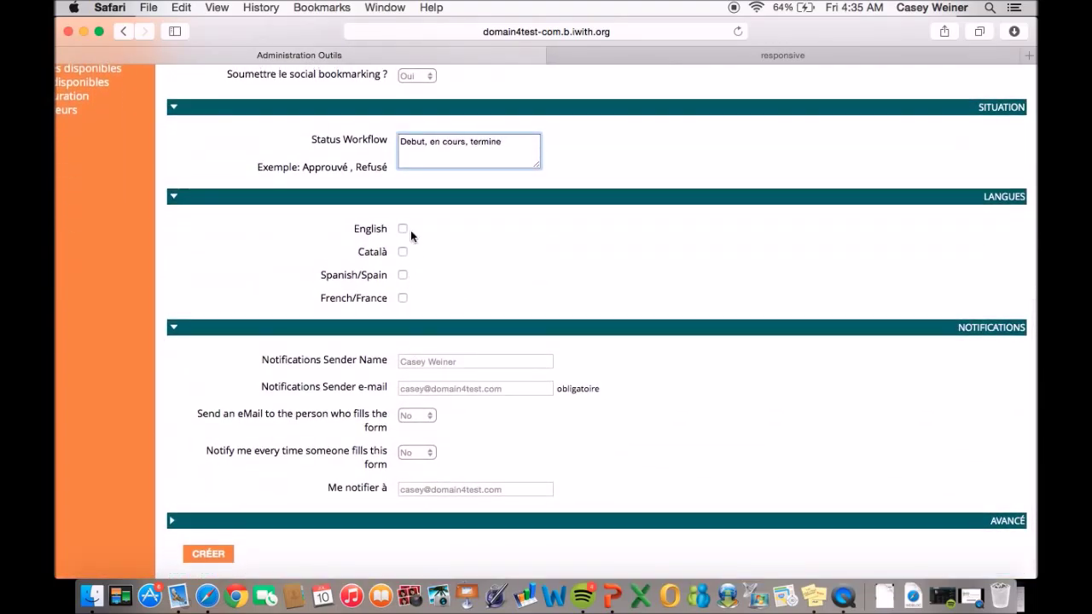
left_click(402, 299)
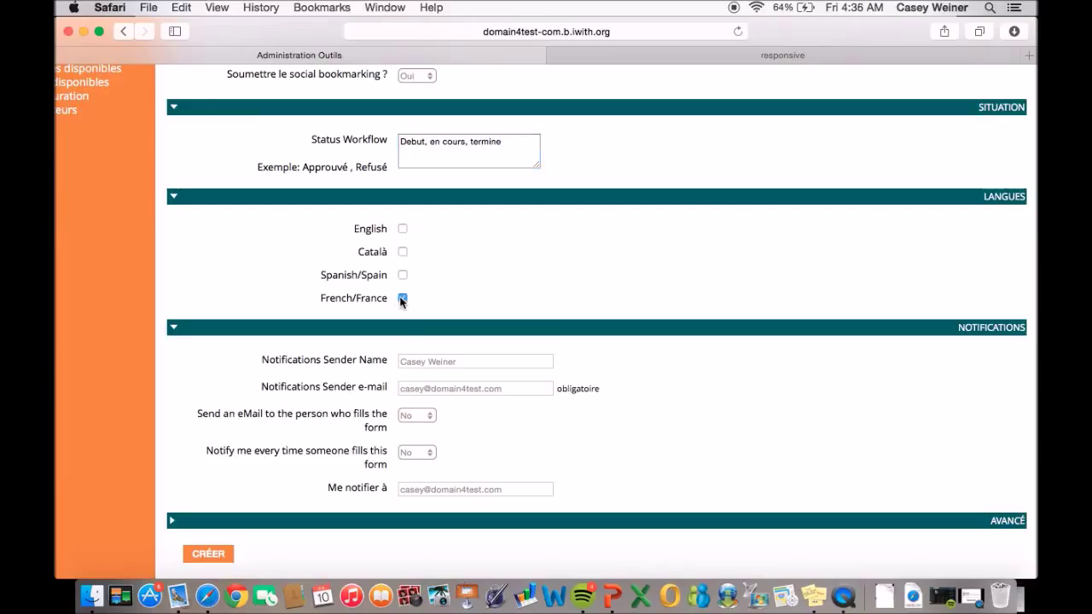
left_click_drag(522, 395, 352, 395)
left_click_drag(525, 391, 370, 385)
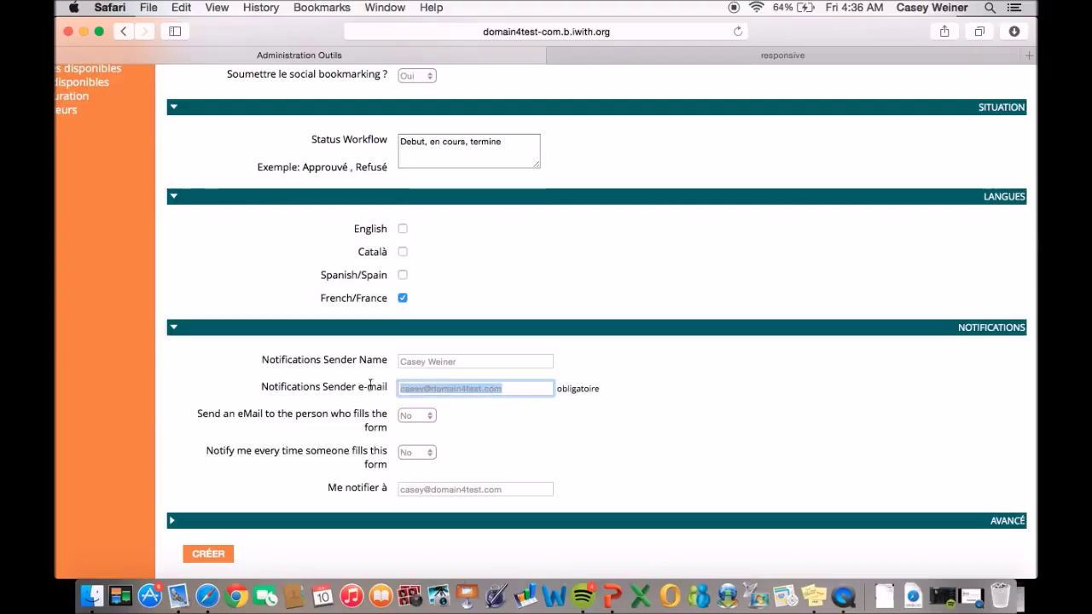
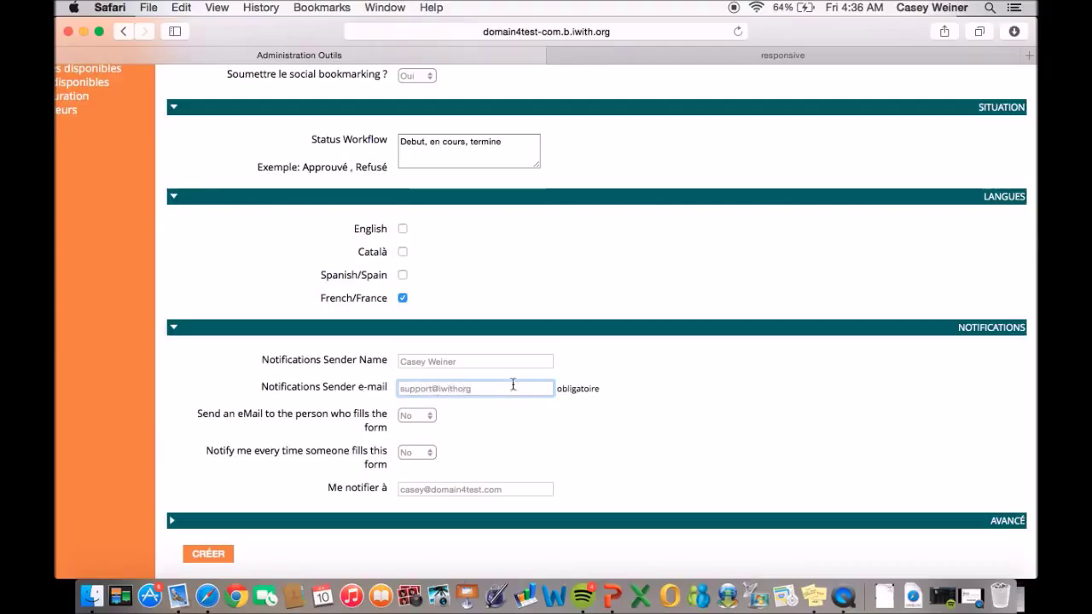
E-mail form fillers and notify the owner on every submission at the iWith support address.
left_click(425, 419)
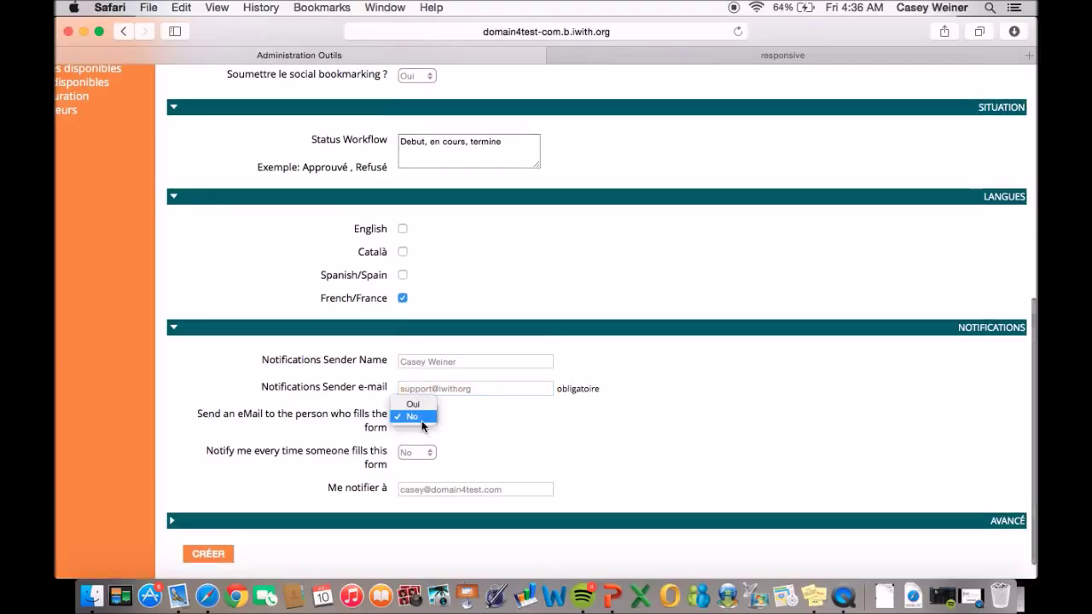
left_click(417, 408)
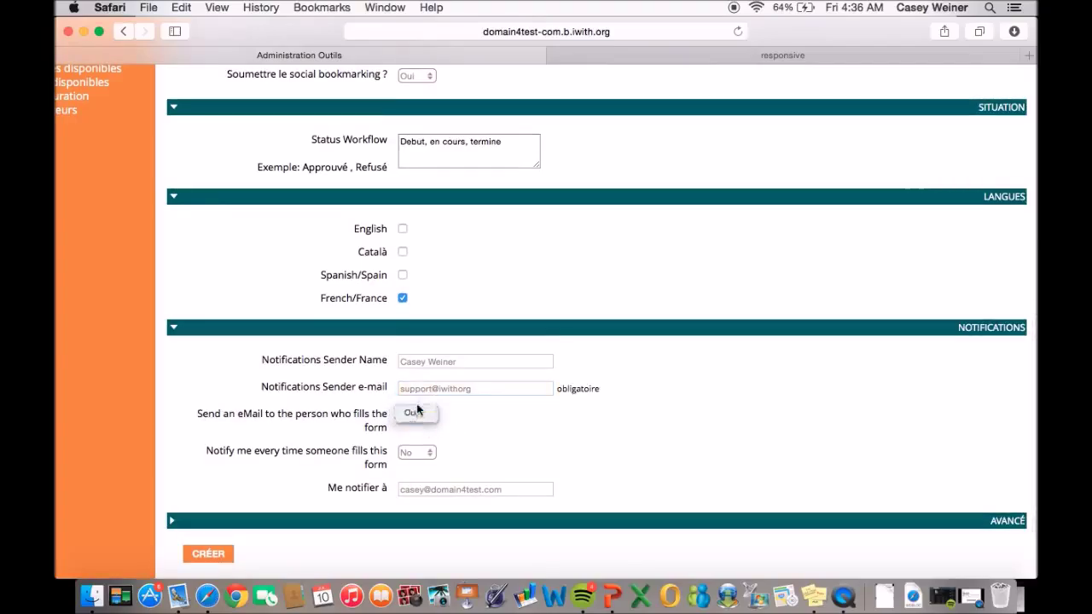
left_click(429, 455)
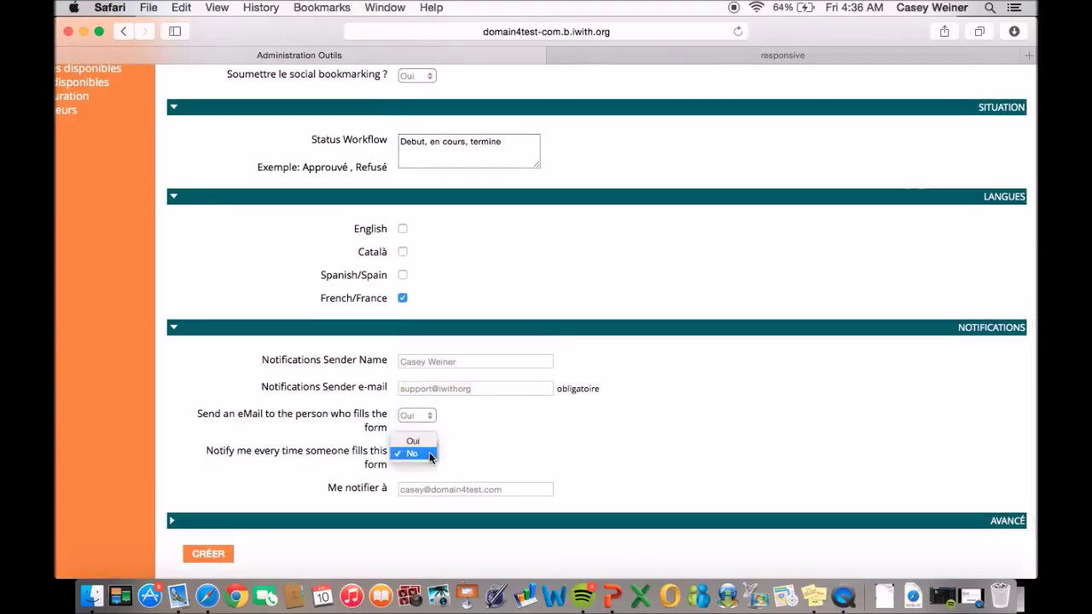
left_click(431, 457)
left_click(426, 452)
left_click(417, 443)
left_click(523, 489)
key("BackSpace")
key("BackSpace")
key("BackSpace")
key("BackSpace")
key("BackSpace")
key("BackSpace")
key("BackSpace")
key("BackSpace")
key("BackSpace")
key("BackSpace")
key("BackSpace")
key("BackSpace")
key("BackSpace")
key("BackSpace")
key("BackSpace")
key("BackSpace")
key("BackSpace")
key("BackSpace")
key("BackSpace")
key("BackSpace")
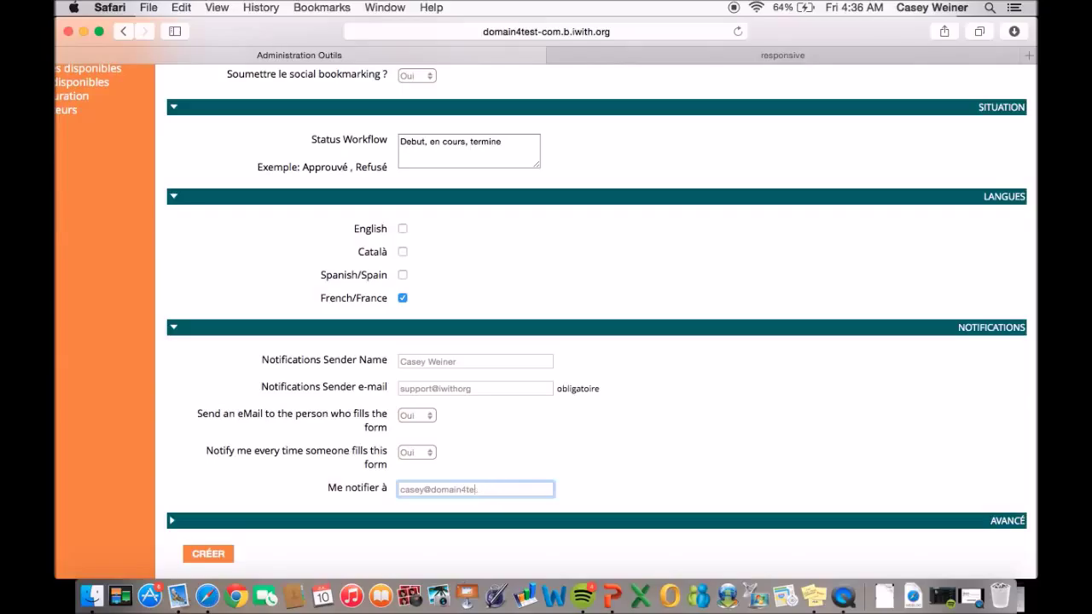
In the advanced settings, assign the form to Evènements and import fields from Formulaire » Forum.
left_click(357, 522)
scroll(354, 518, "down", 5)
left_click(439, 316)
left_click(454, 331)
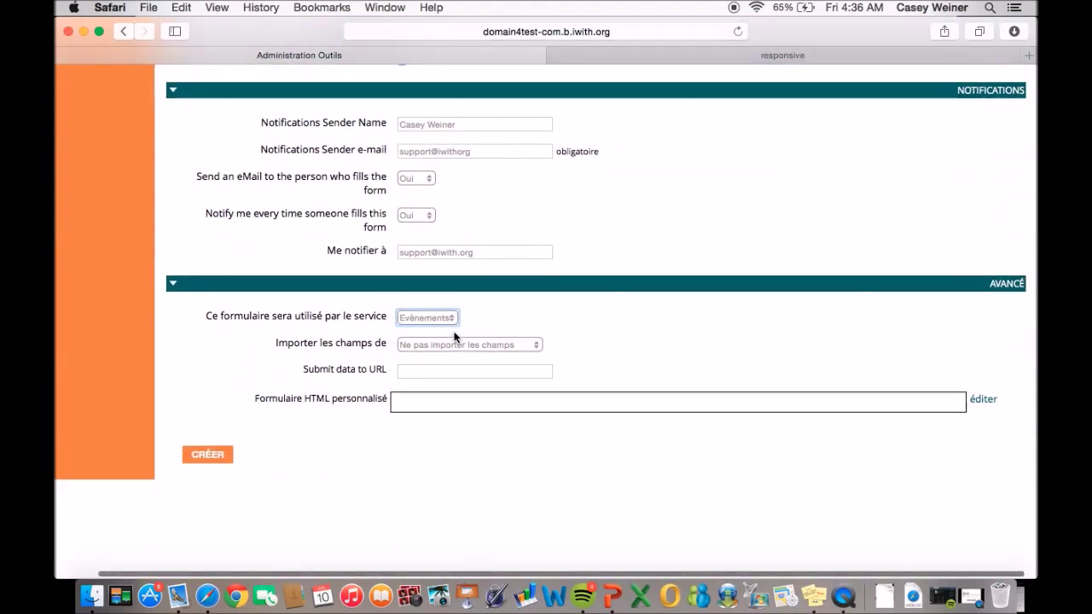
left_click(465, 344)
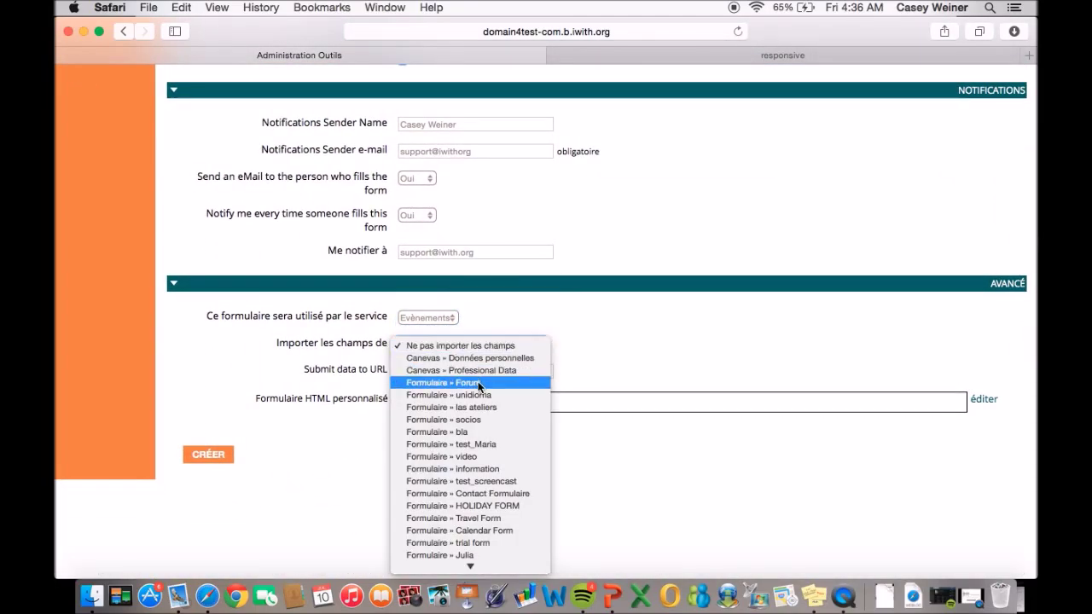
left_click(478, 382)
scroll(477, 384, "up", 1)
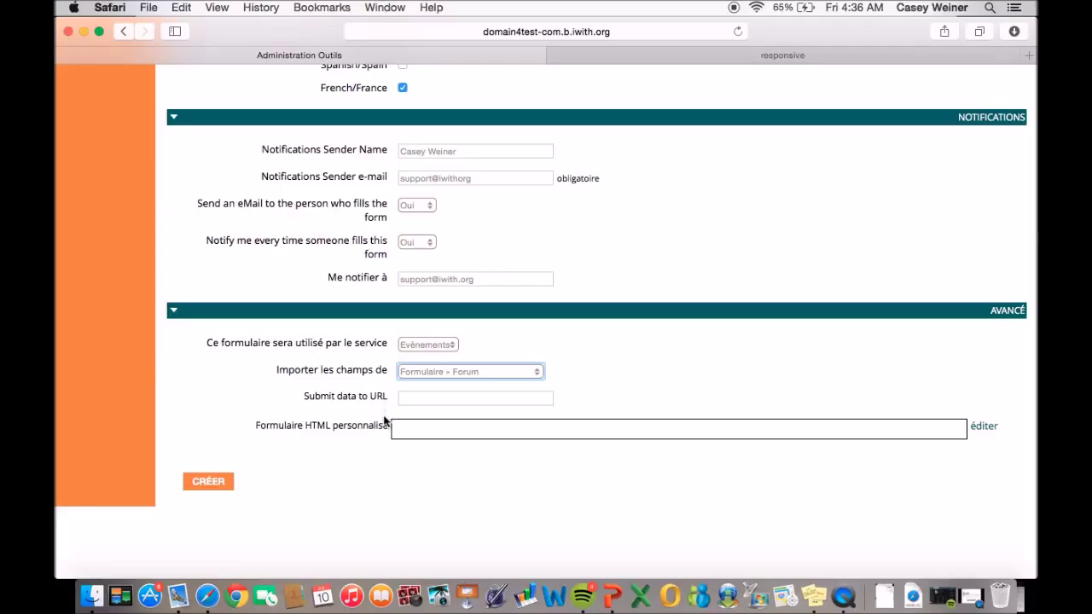
left_click(360, 372)
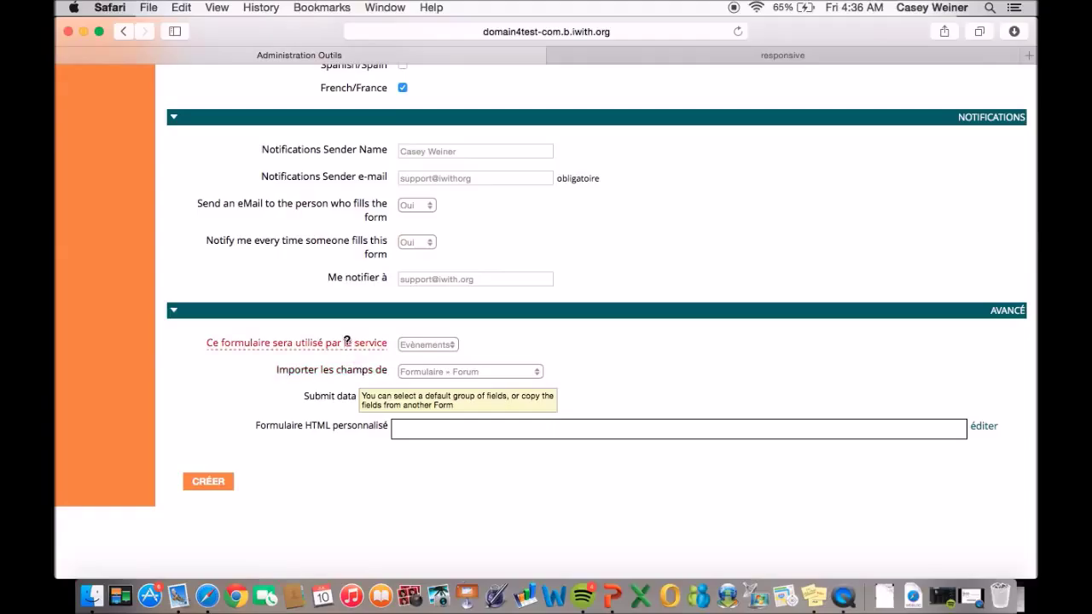
left_click(346, 341)
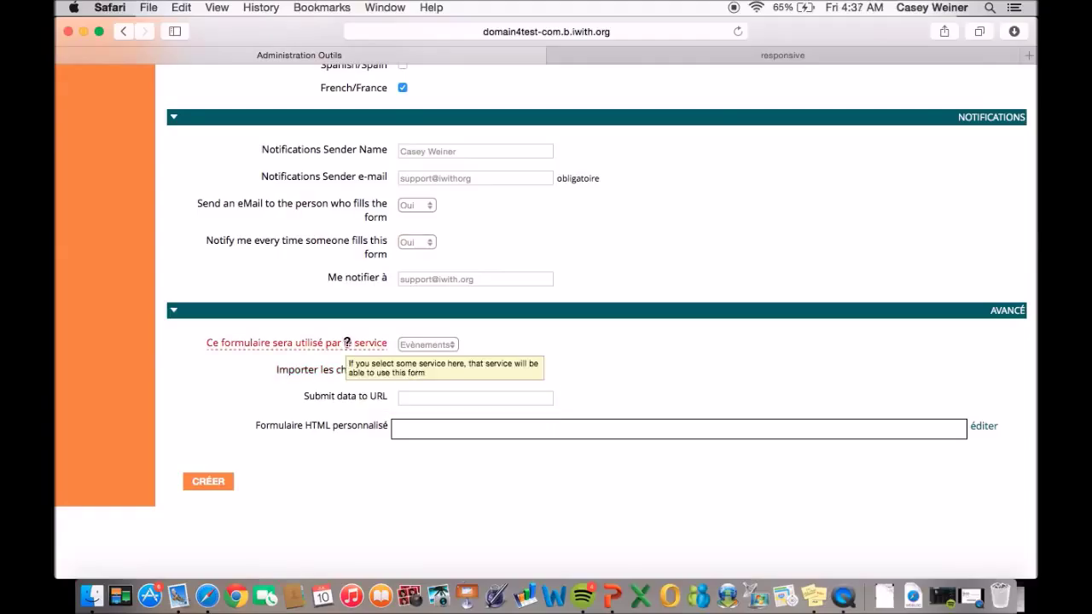
Create the form, dismissing the invalid e-mail alert before resubmitting.
left_click(221, 482)
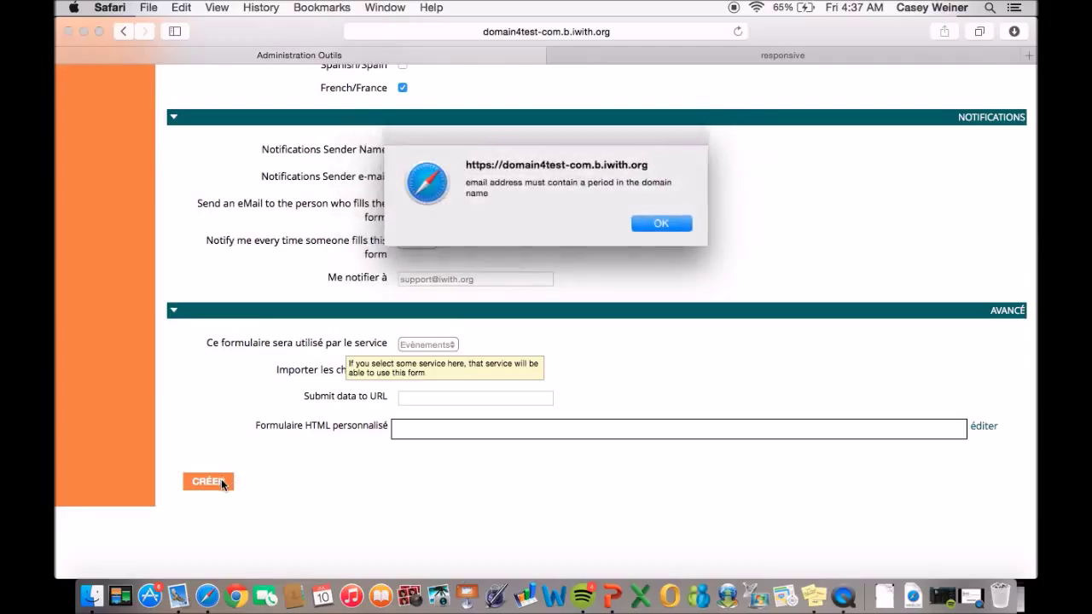
left_click(661, 223)
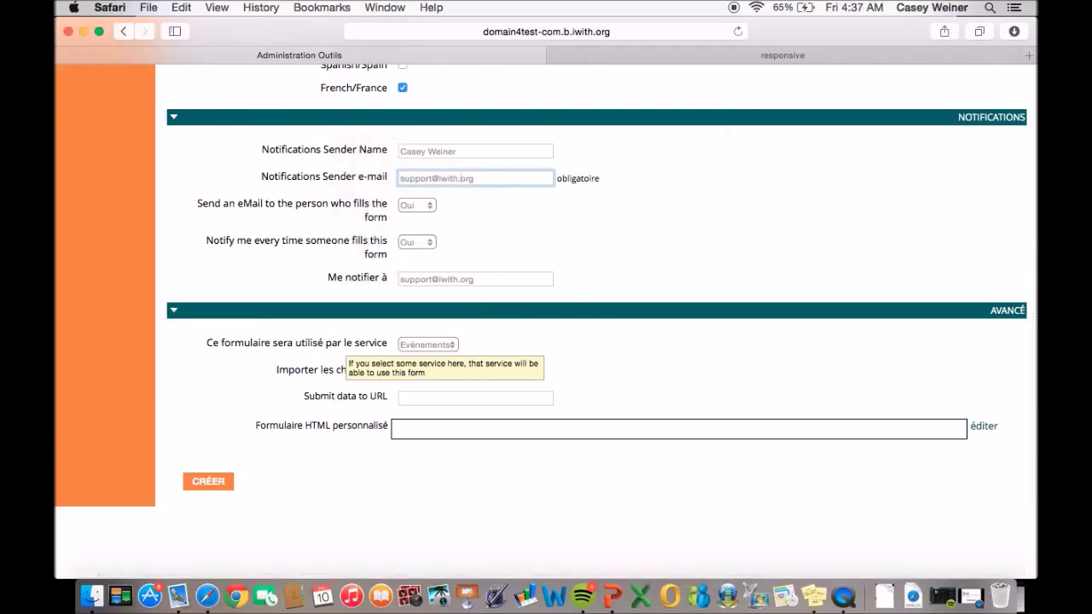
left_click(217, 491)
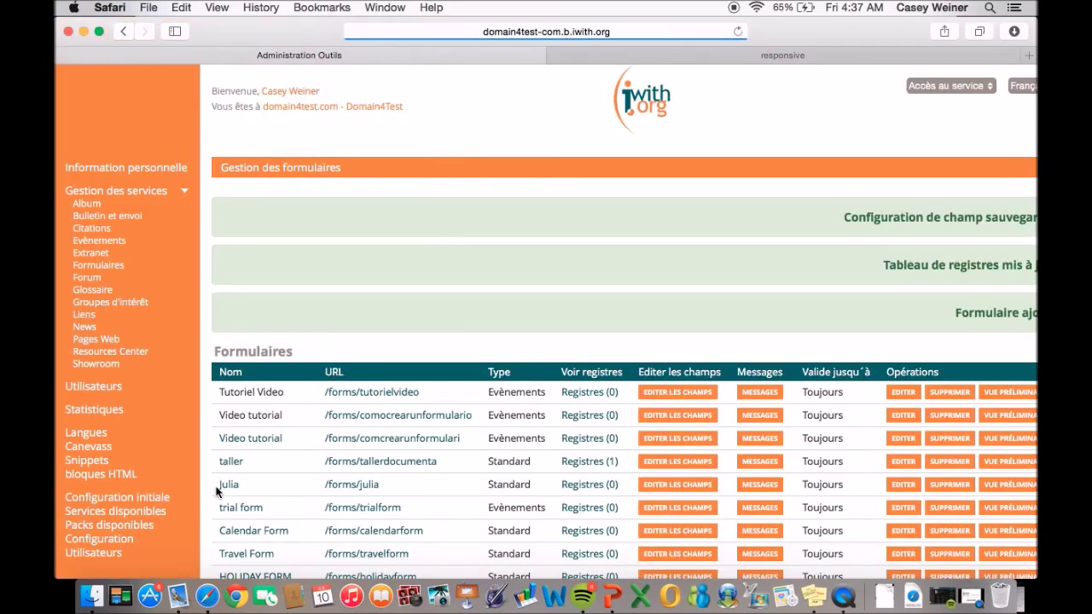
Open the Tutoriel Video form's 16-field list and begin adding a new field.
scroll(307, 469, "down", 2)
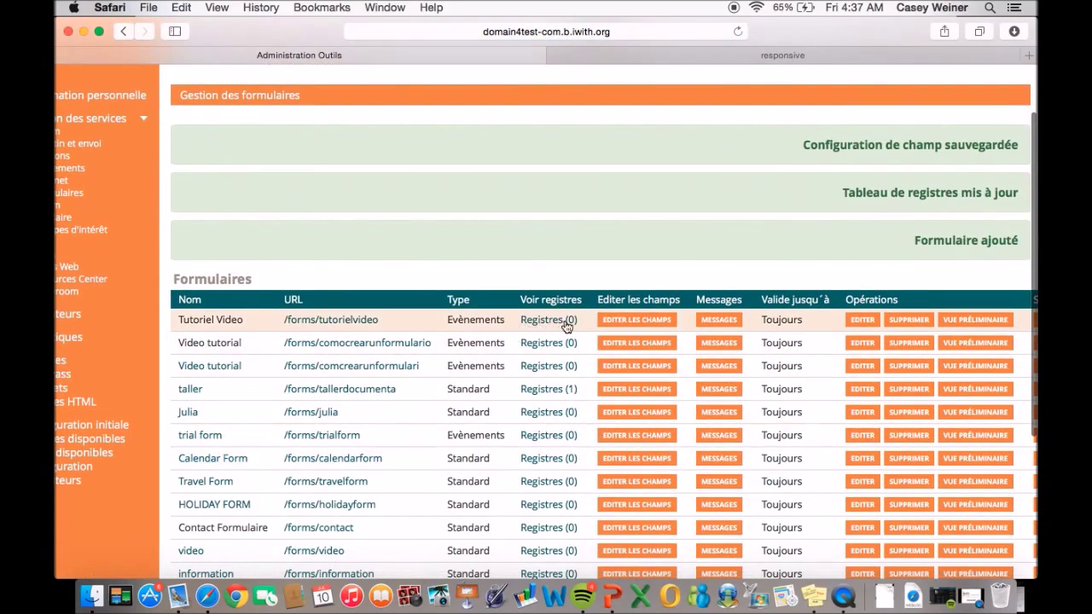
left_click(639, 323)
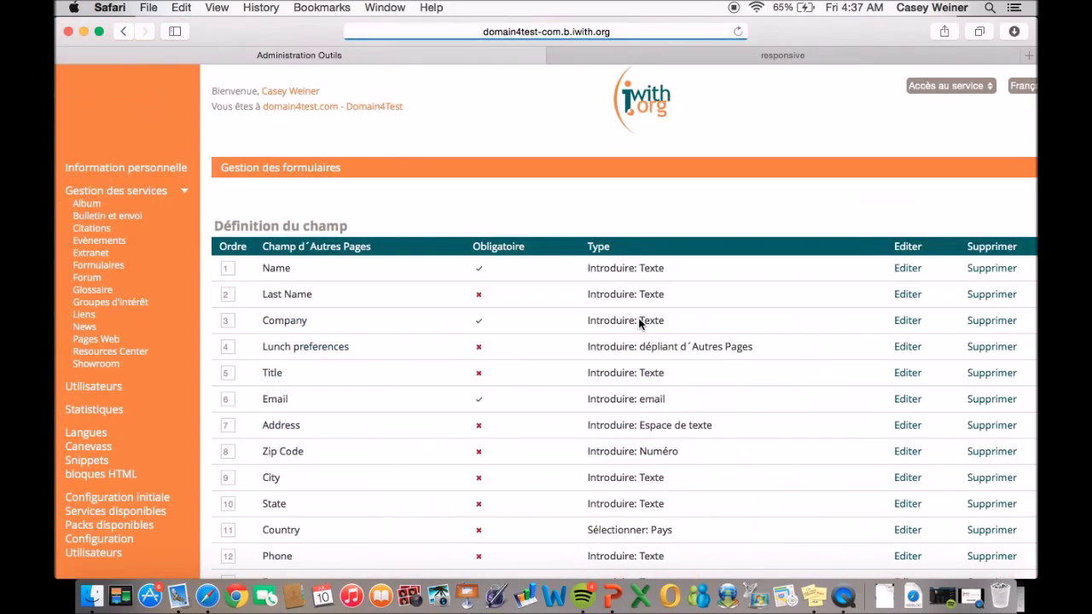
scroll(639, 322, "down", 3)
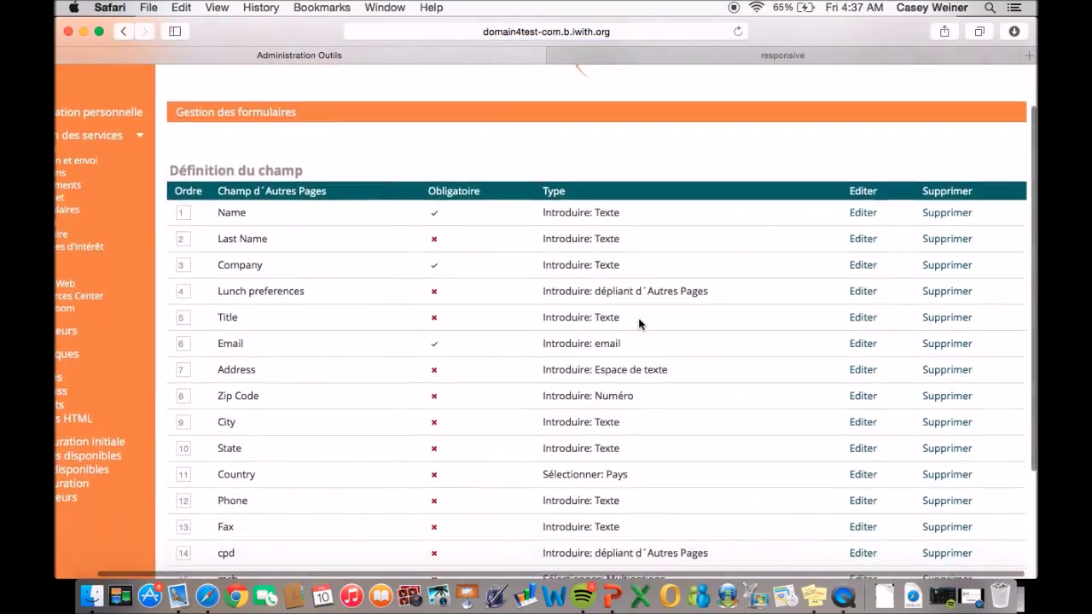
scroll(639, 323, "down", 2)
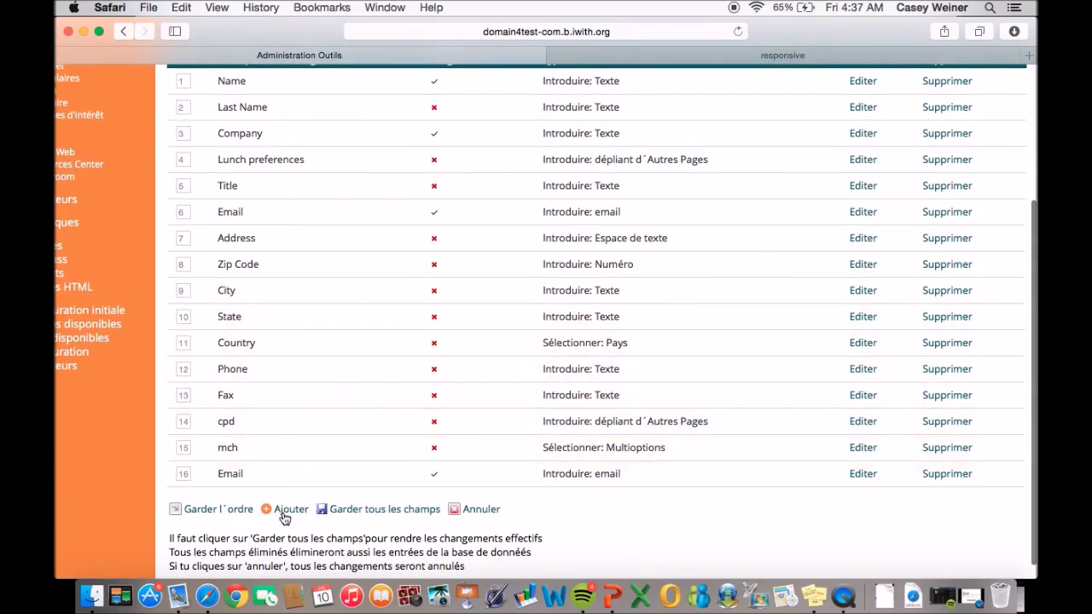
left_click(285, 516)
Make the new field a 'Montrer: titre' with ID 'tutorielvideo' and French title 'Tutoriel Video'.
scroll(519, 214, "down", 2)
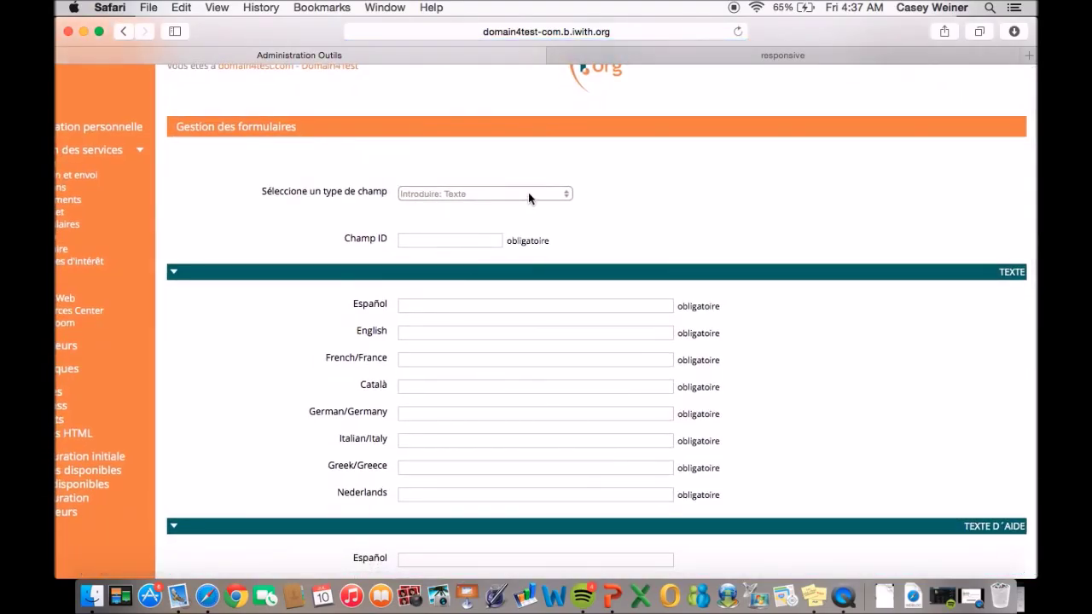
left_click(528, 195)
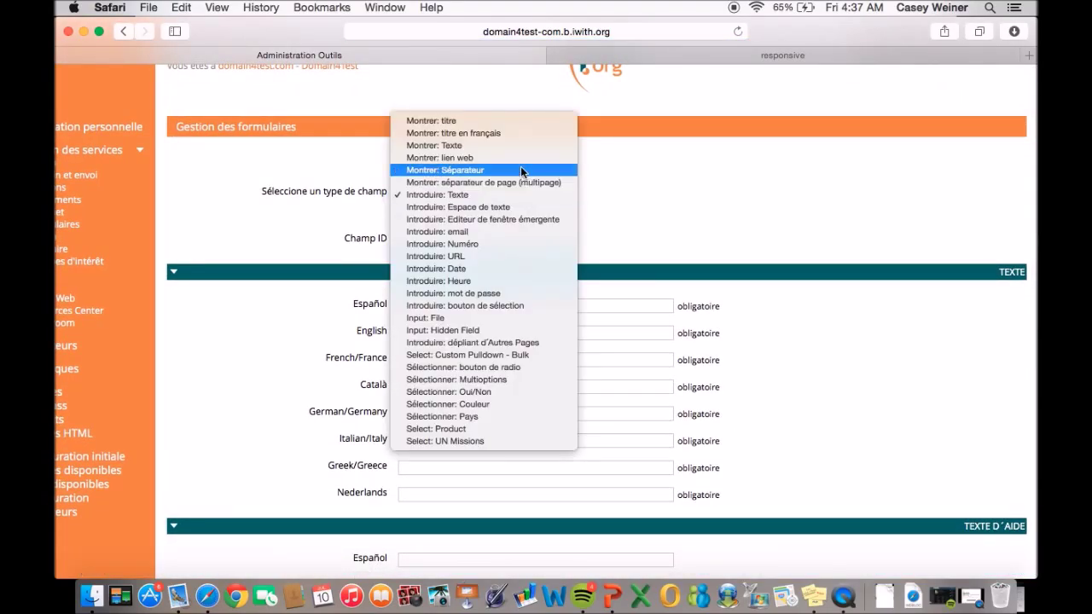
left_click(507, 120)
scroll(507, 207, "down", 2)
left_click(453, 224)
type("tutorielvideo")
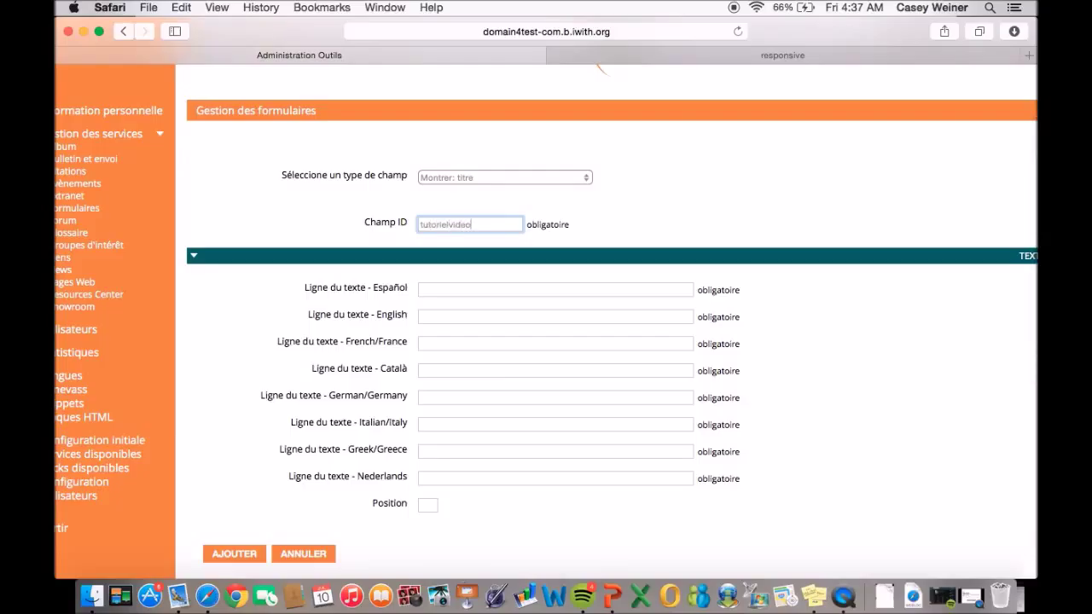
left_click(430, 343)
type("Tutoriel Video")
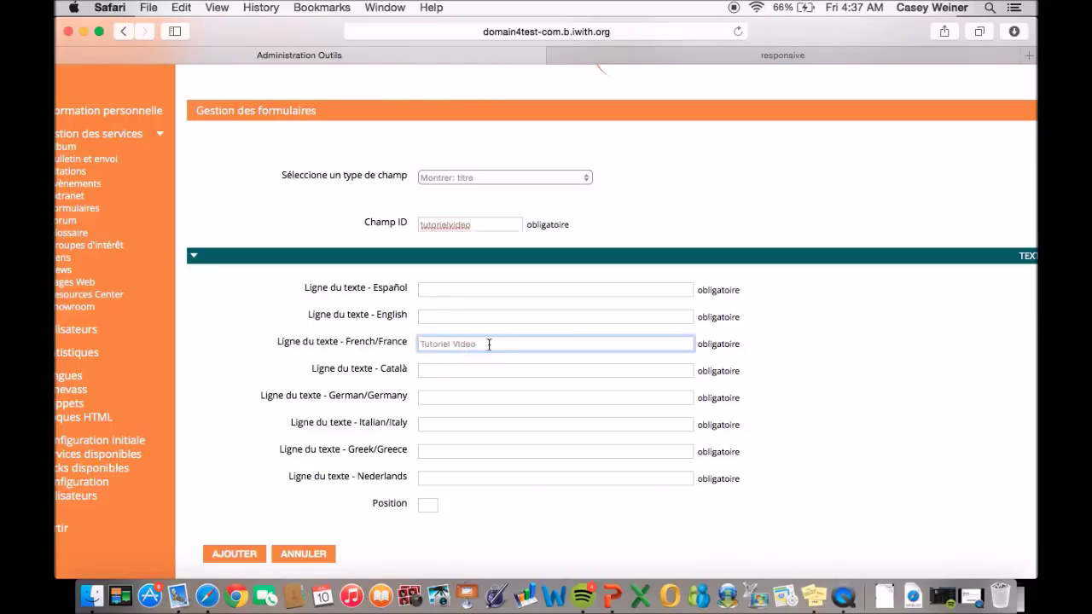
Copy 'Tutoriel Video' into the Español, English, Català, German, Italian, Greek and Nederlands title lines.
left_click_drag(489, 344, 406, 344)
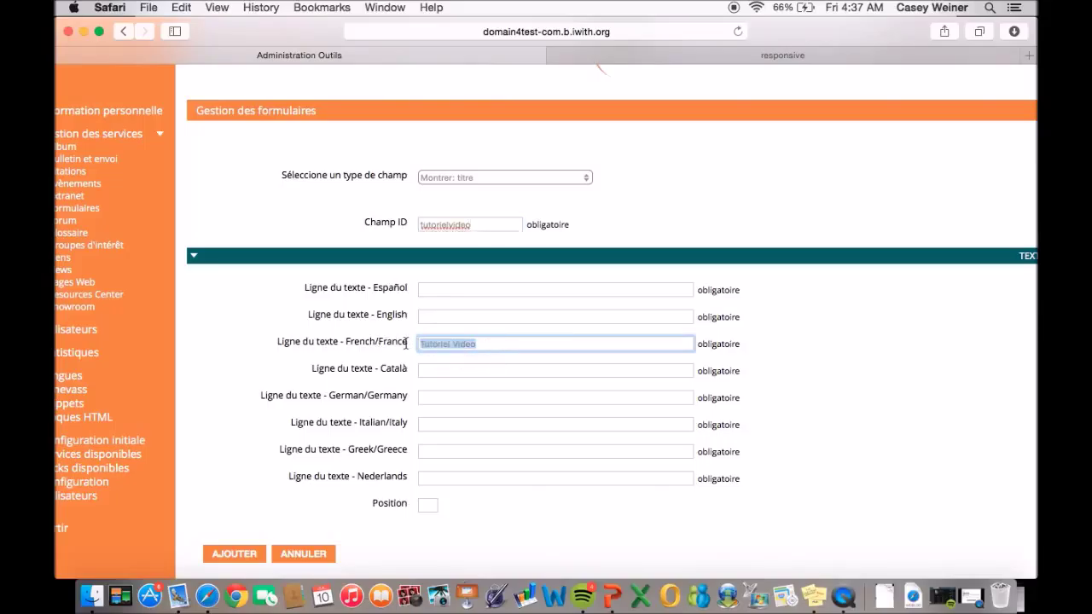
key("ctrl+c")
left_click(430, 289)
key("ctrl+v")
left_click(430, 315)
key("ctrl+v")
left_click(431, 371)
key("ctrl+v")
left_click(430, 398)
key("ctrl+v")
left_click(440, 424)
key("ctrl+v")
left_click(451, 449)
key("ctrl+v")
left_click(450, 480)
key("ctrl+v")
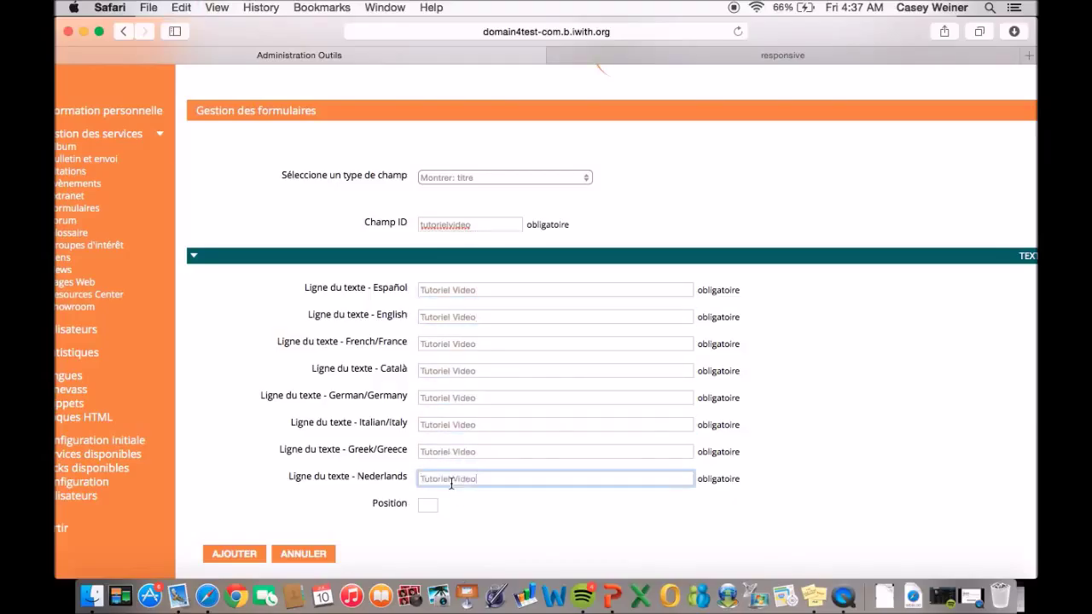
Set the field's position to 17, then cancel the new title field.
left_click(426, 505)
type("17")
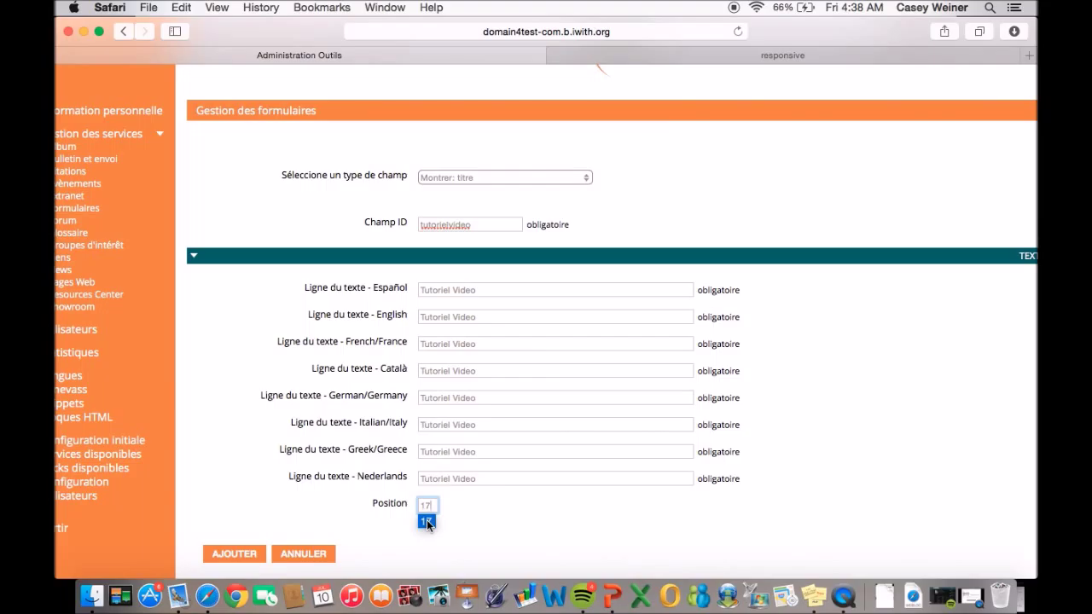
left_click(300, 554)
Move Email to position 15 ahead of mch at 16 and save the field order.
scroll(300, 554, "down", 2)
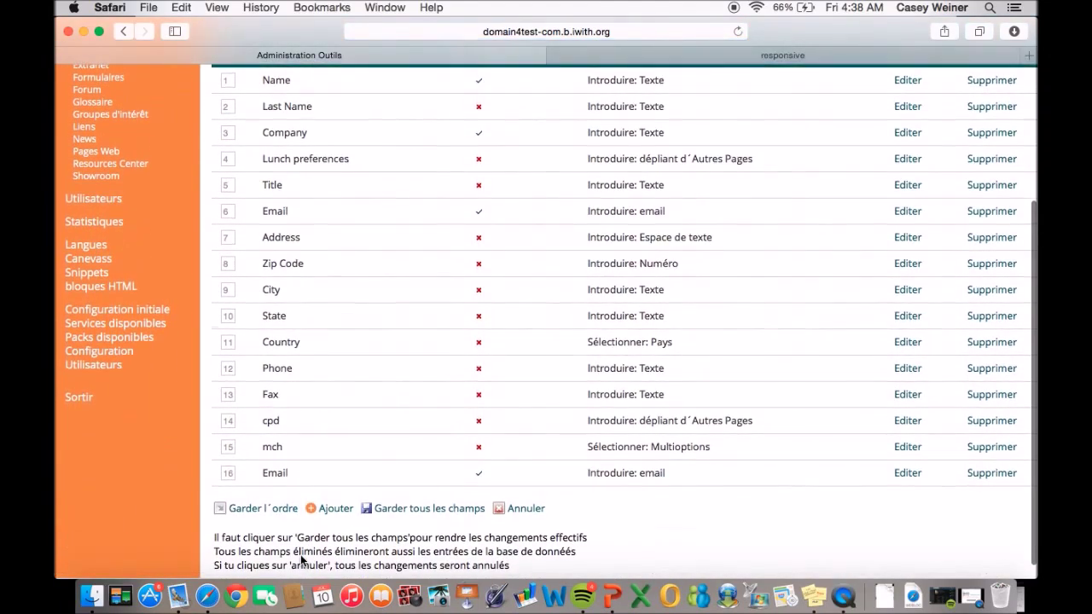
scroll(301, 554, "right", 2)
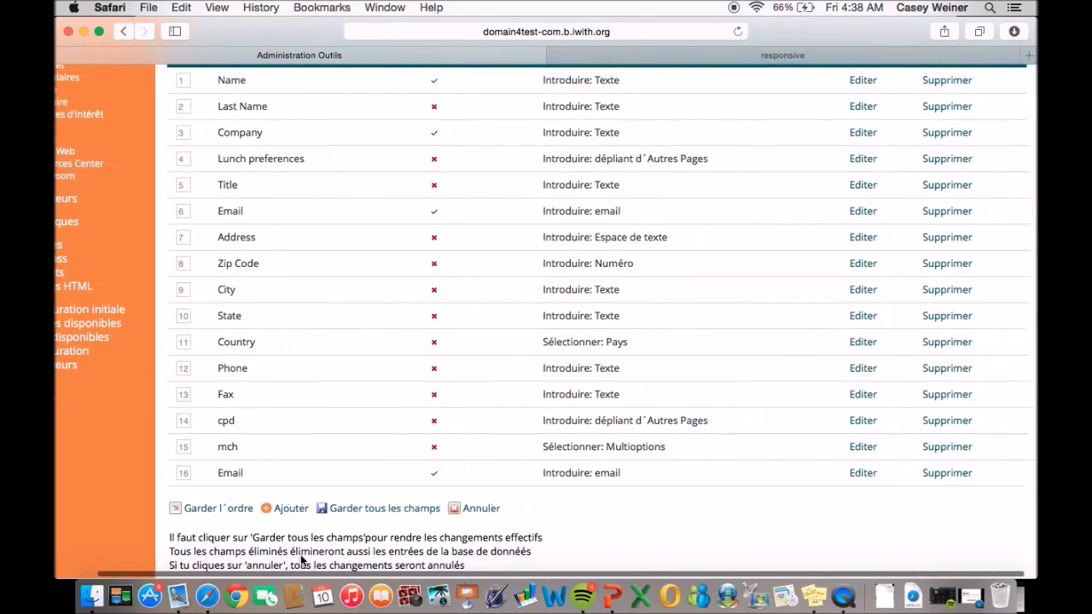
left_click_drag(188, 448, 162, 474)
type("18")
type("1")
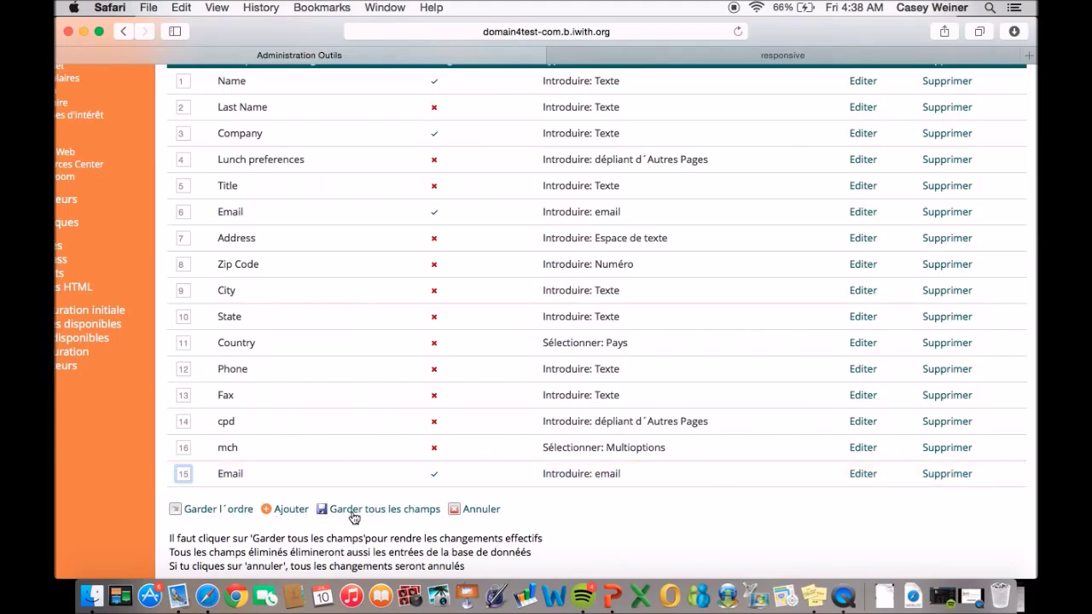
left_click(219, 510)
Begin adding another field to the form.
scroll(220, 510, "down", 5)
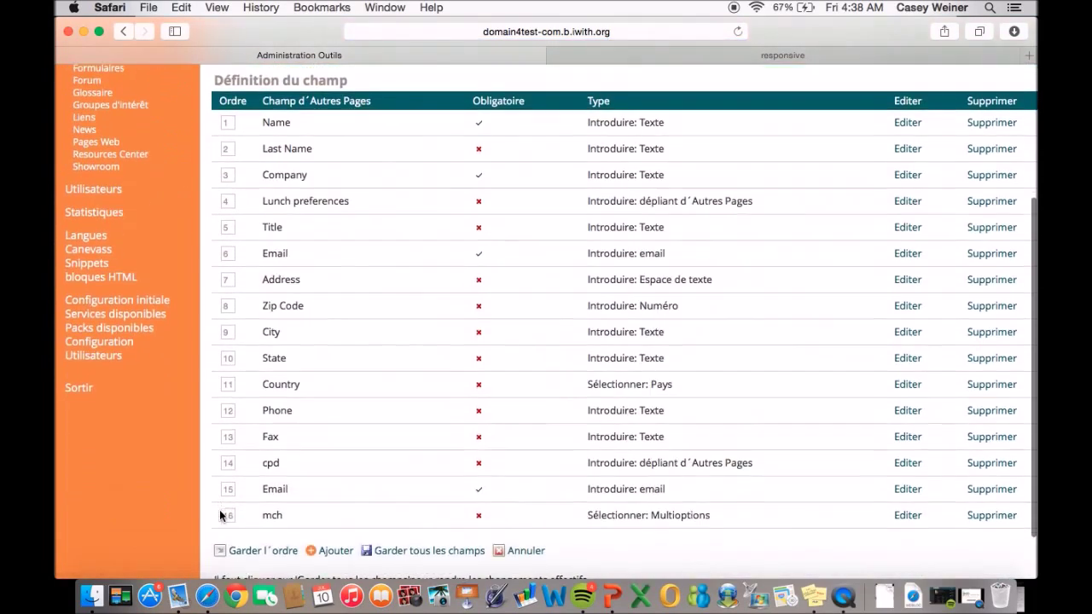
scroll(219, 509, "right", 2)
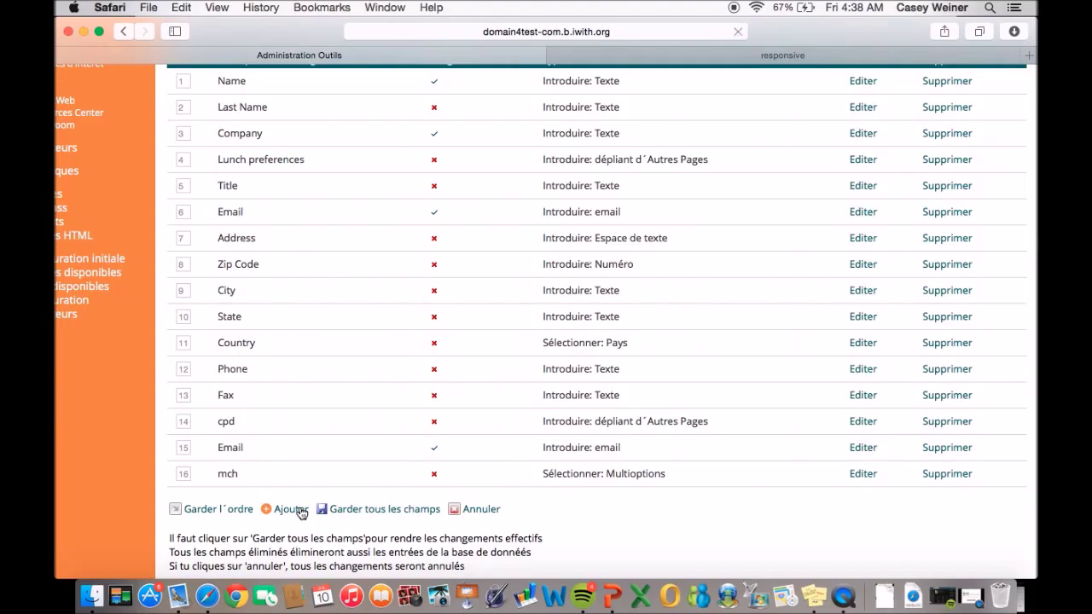
left_click(295, 509)
Keep the Introduire: Texte type, set ID Prenom, and label Español 'Entrez votre prenom'.
left_click(537, 188)
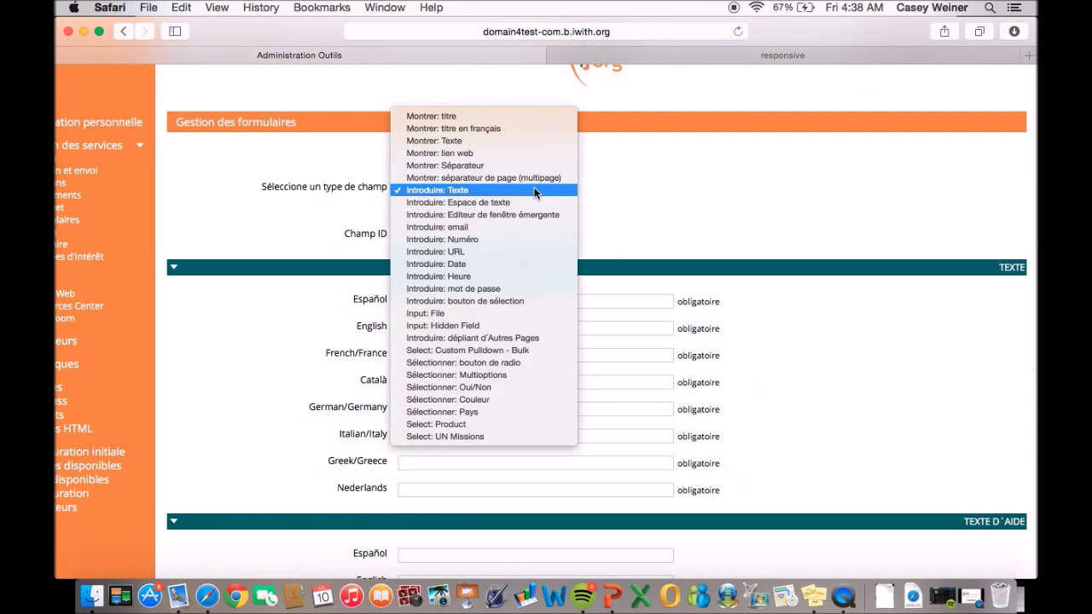
left_click(502, 192)
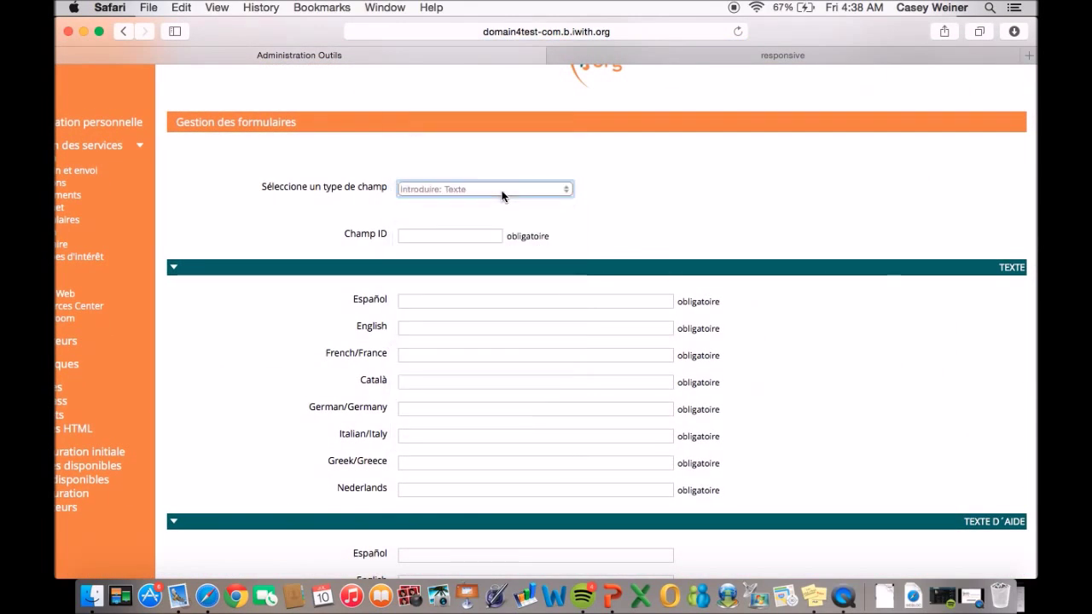
left_click(466, 238)
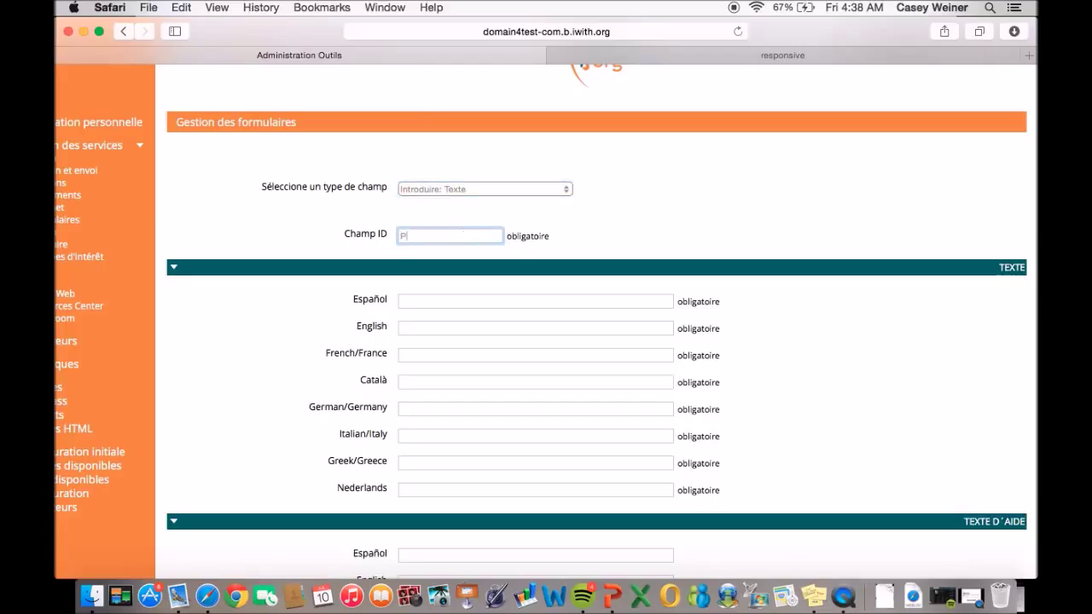
left_click(426, 301)
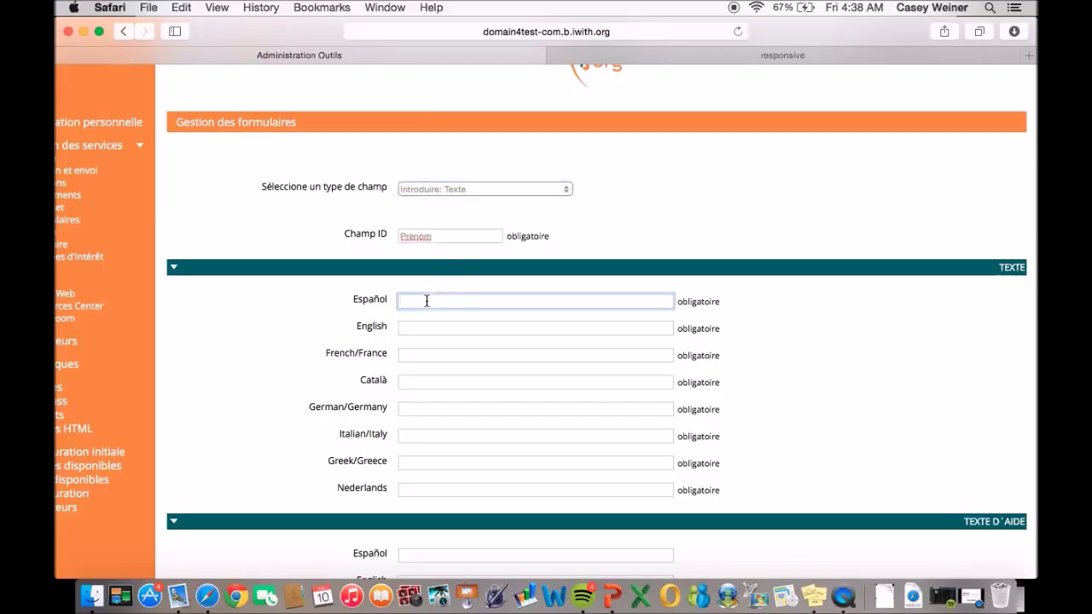
type("Entrez votre prenom")
Copy 'Entrez votre prenom' into the English, French, Català, German, Italian, Greek and Nederlands labels.
left_click_drag(495, 302, 385, 300)
key("super+c")
left_click(434, 327)
key("super+v")
left_click(449, 353)
key("super+v")
left_click(468, 383)
key("super+v")
left_click(420, 404)
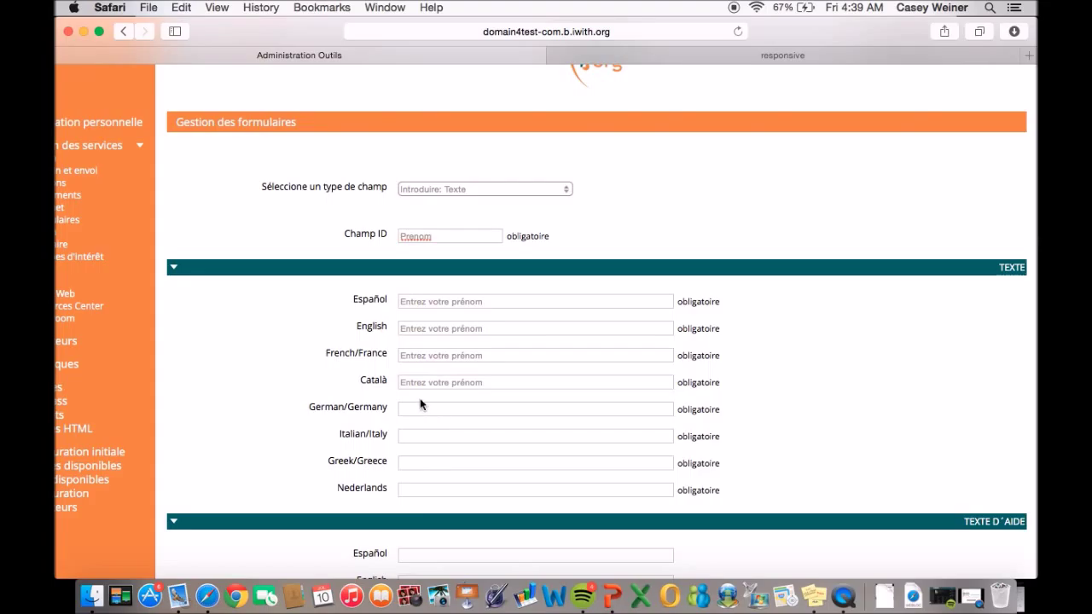
key("super+v")
left_click(429, 437)
key("super+v")
left_click(436, 465)
key("super+v")
left_click(437, 490)
key("super+v")
Set position 18, use the prompt as Español, English and French help text, and add the field.
scroll(439, 490, "down", 8)
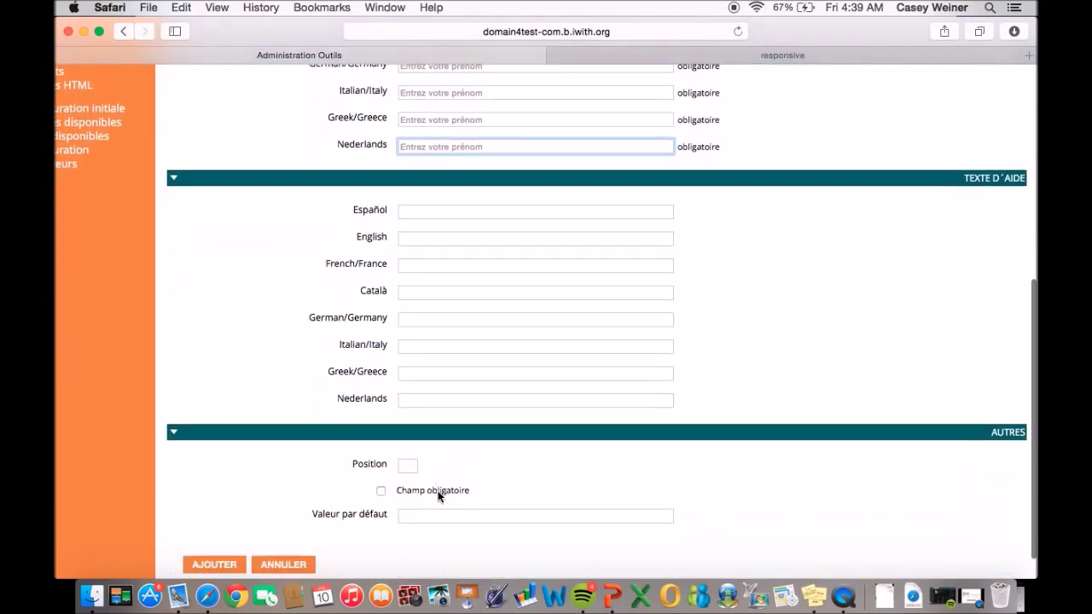
left_click(406, 454)
type("18")
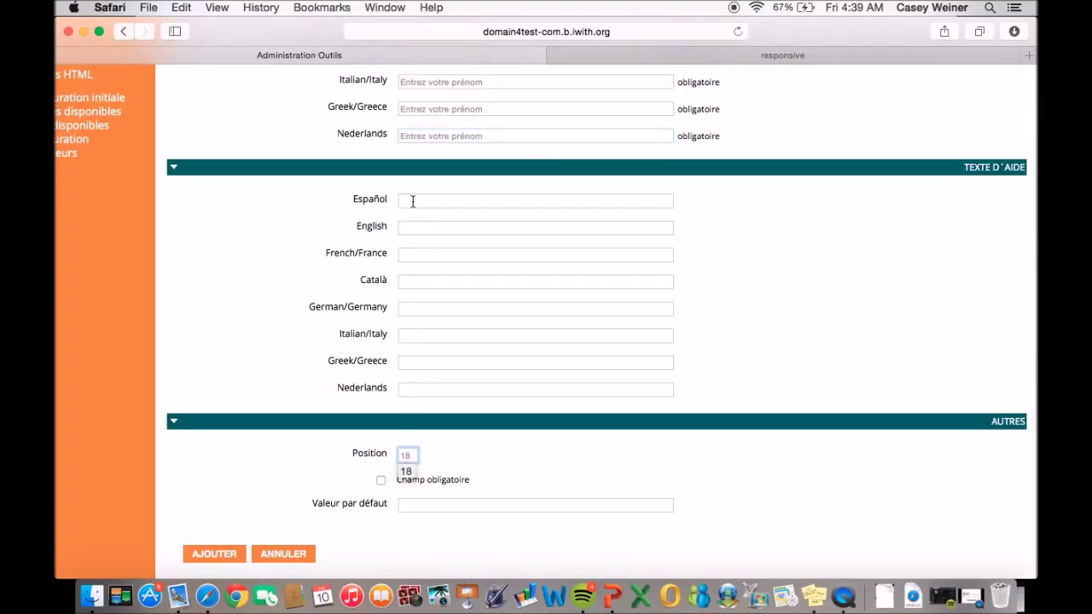
left_click(412, 201)
key("super+v")
left_click(407, 228)
key("super+v")
left_click(418, 254)
key("super+v")
left_click(224, 558)
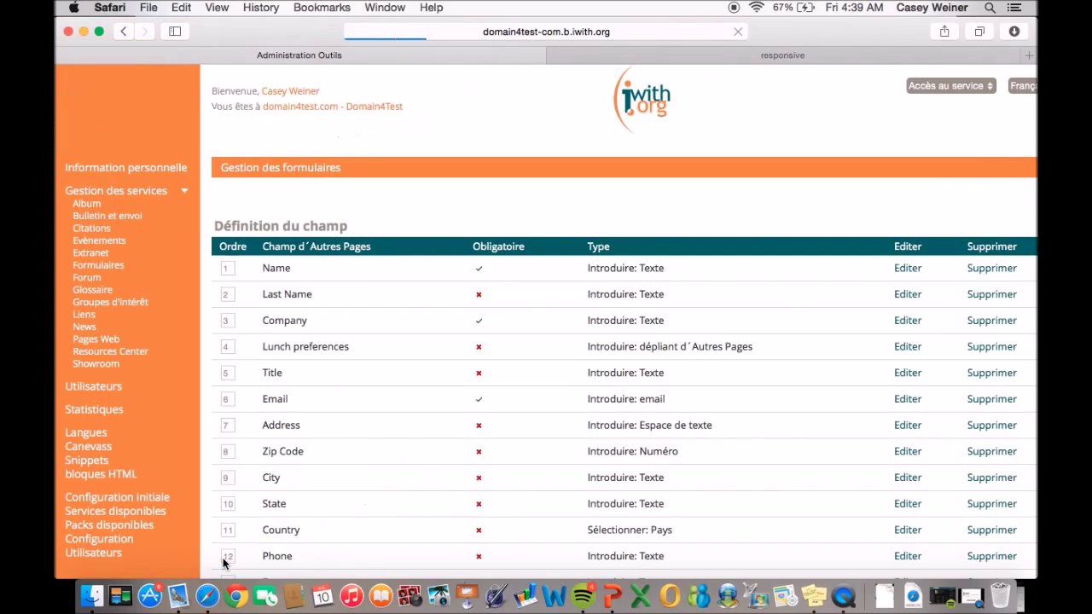
Save all fields including 'Entrez votre prénom', then open the Tutoriel Video messages page.
scroll(224, 563, "down", 5)
scroll(224, 563, "right", 2)
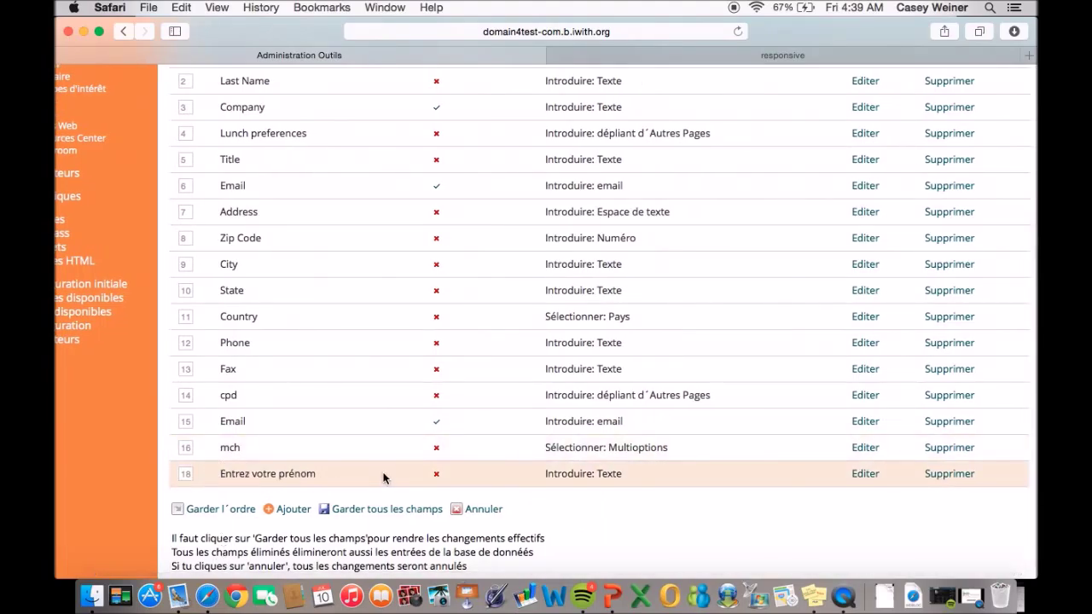
left_click(369, 509)
scroll(368, 505, "right", 2)
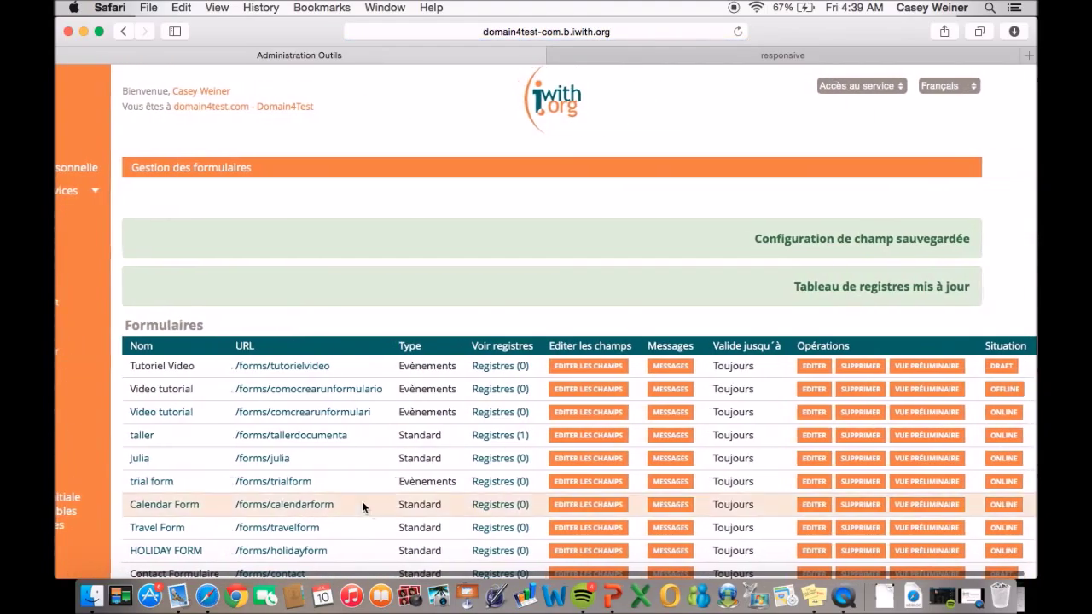
left_click(668, 367)
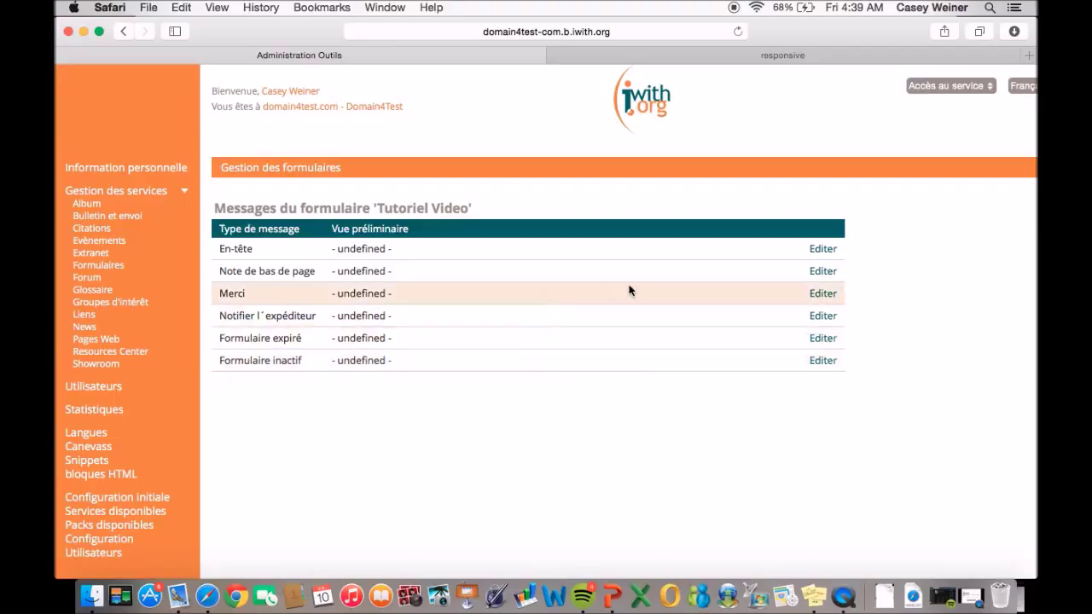
Write the Merci thank-you message as 'Merci,' then 'Merci de votre soutien' on a new line, and save it.
left_click(817, 296)
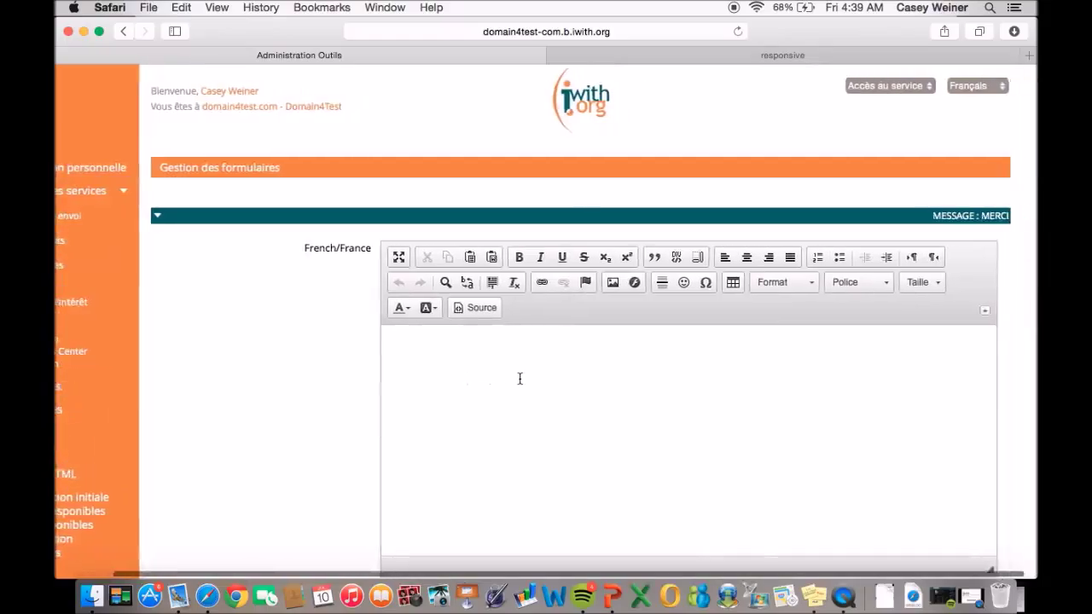
type("Merci,")
key("Return")
type("Mer")
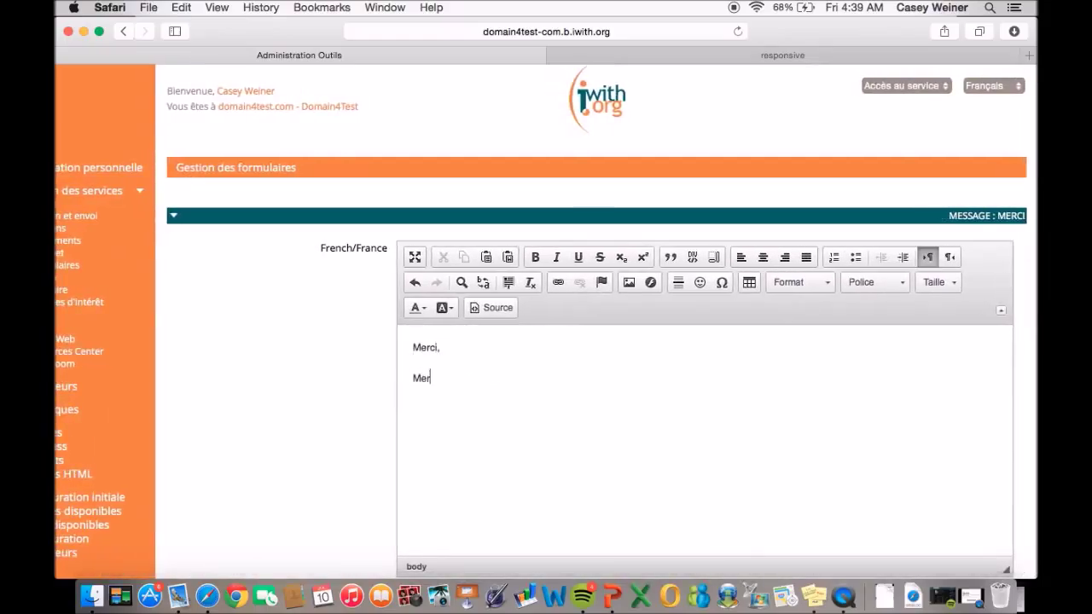
type("ci de votre soutien")
scroll(465, 247, "down", 3)
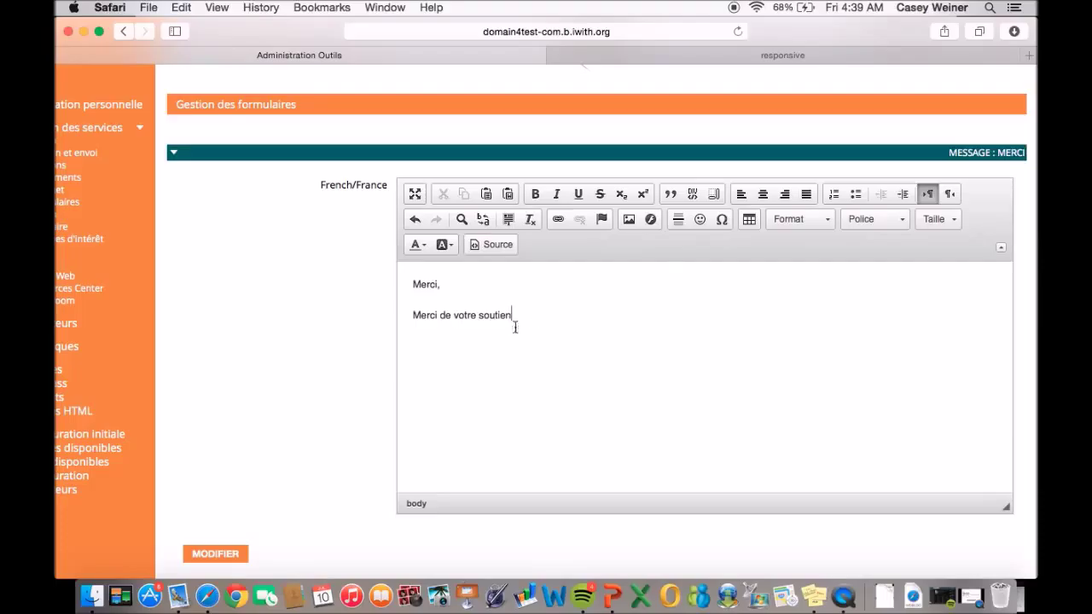
left_click(223, 555)
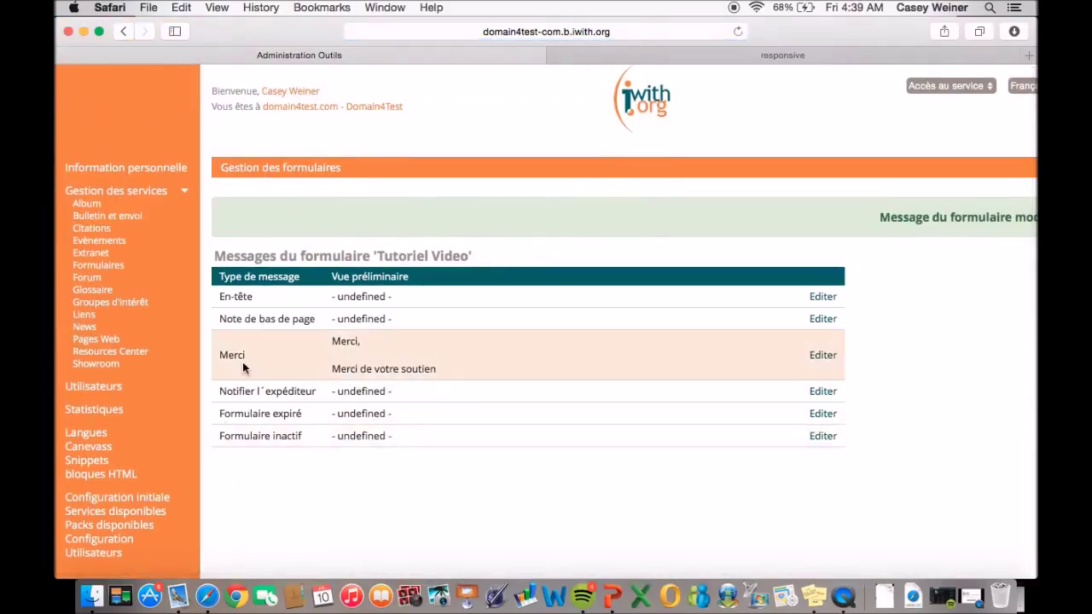
Publish the Tutoriel Video form from the forms list, changing it from DRAFT to ONLINE.
left_click(101, 266)
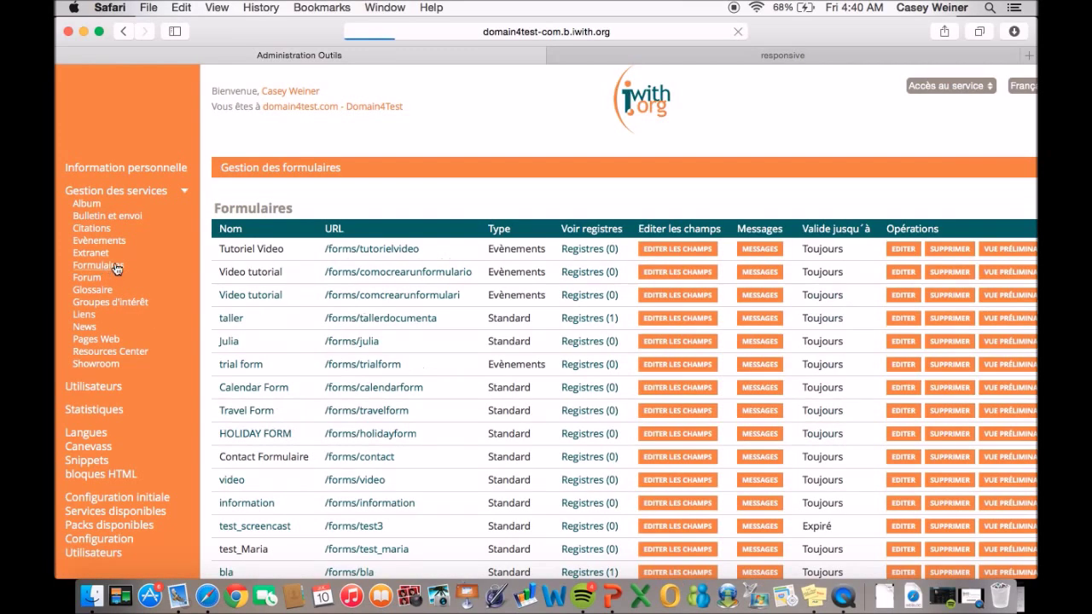
scroll(281, 266, "right", 2)
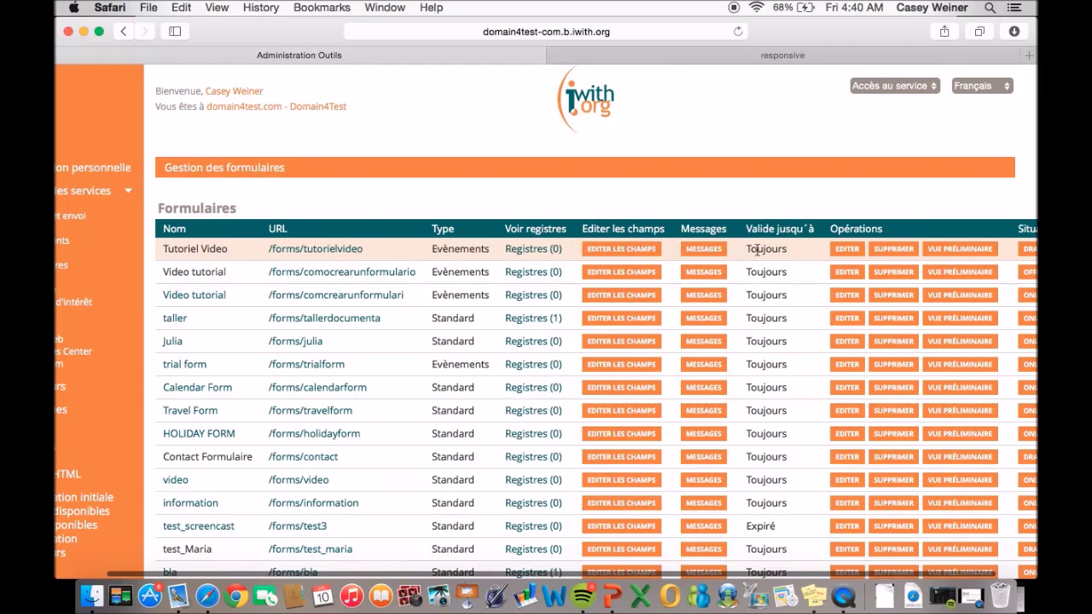
scroll(819, 256, "right", 2)
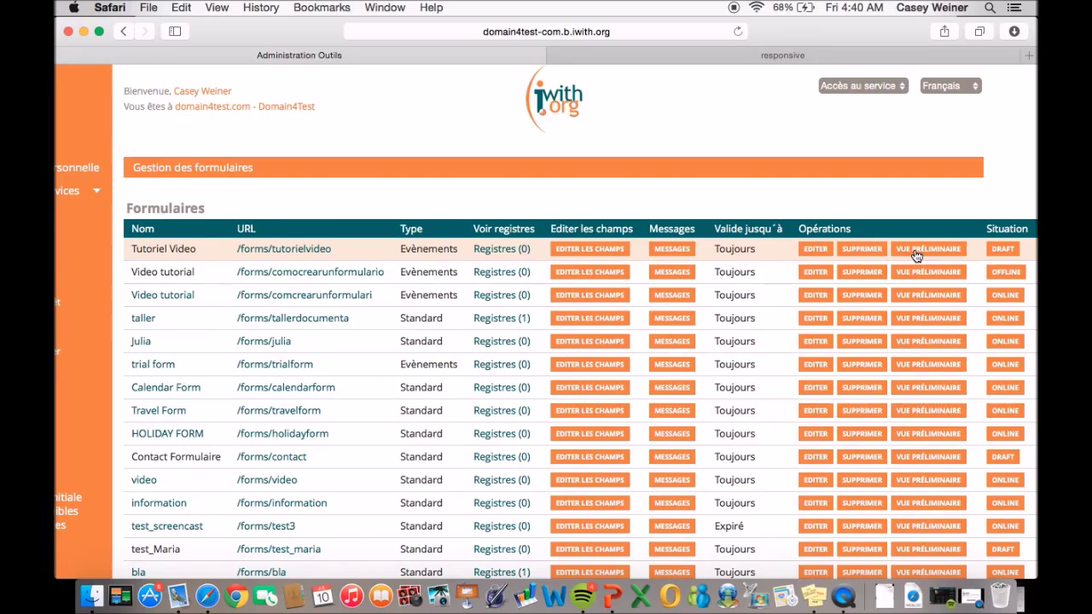
left_click(1005, 249)
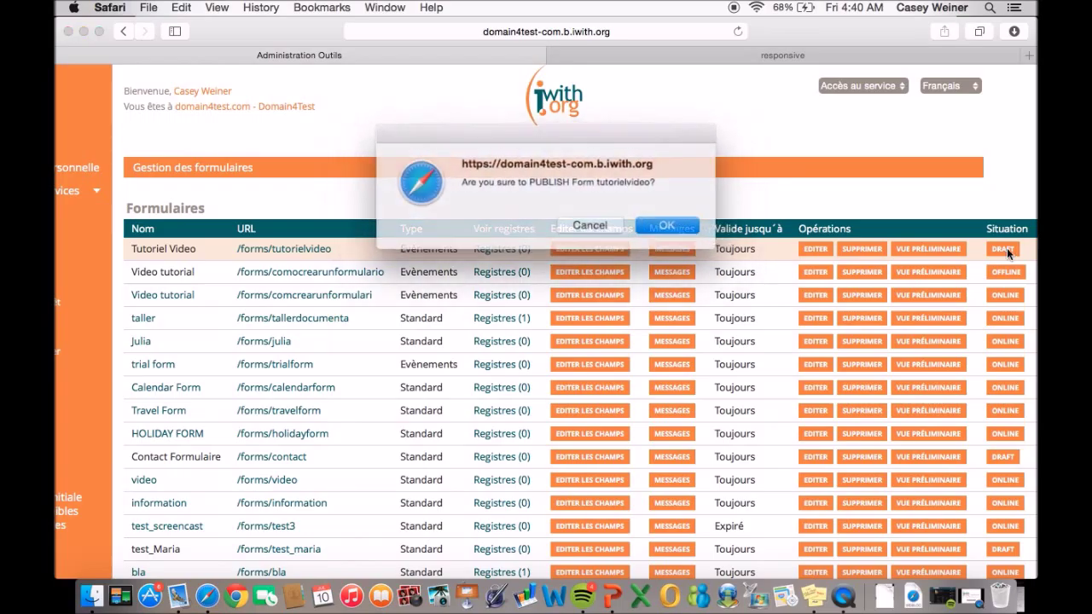
left_click(657, 224)
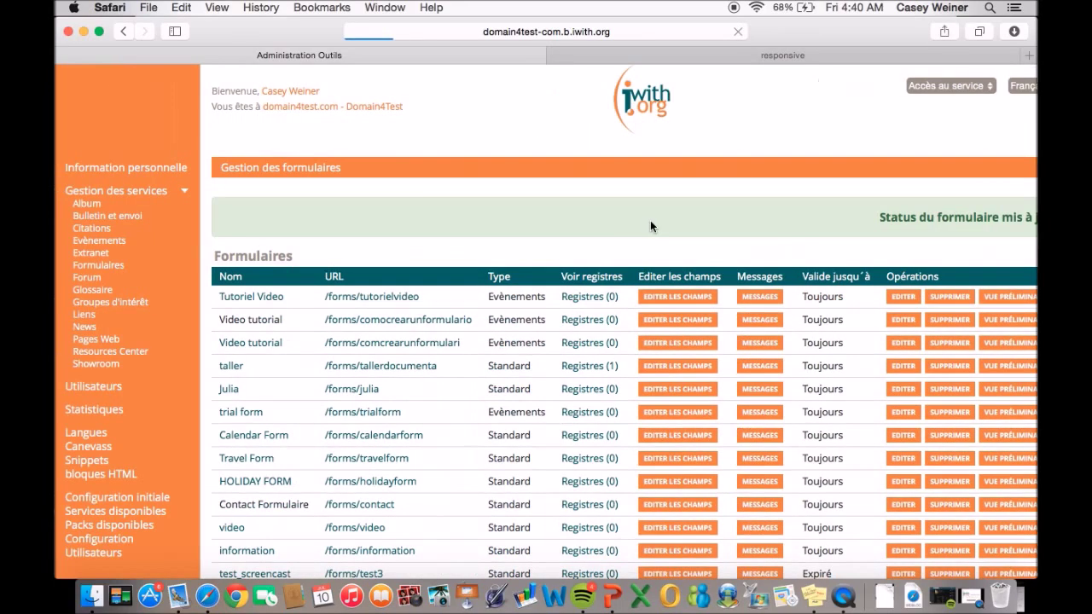
Unpublish the Tutoriel Video form so it shows as OFFLINE.
scroll(779, 316, "right", 5)
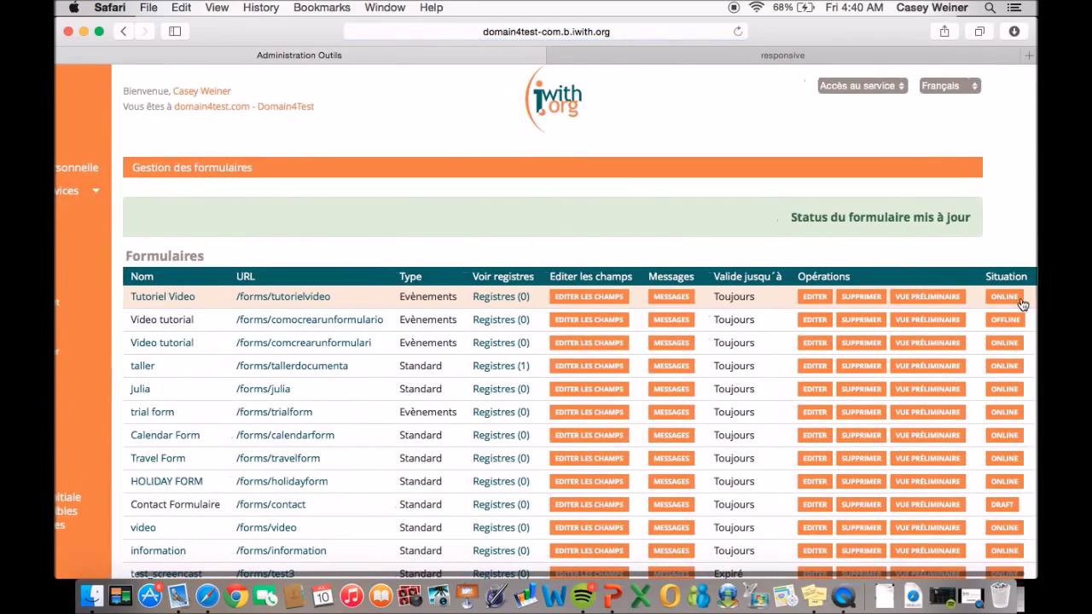
left_click(1008, 299)
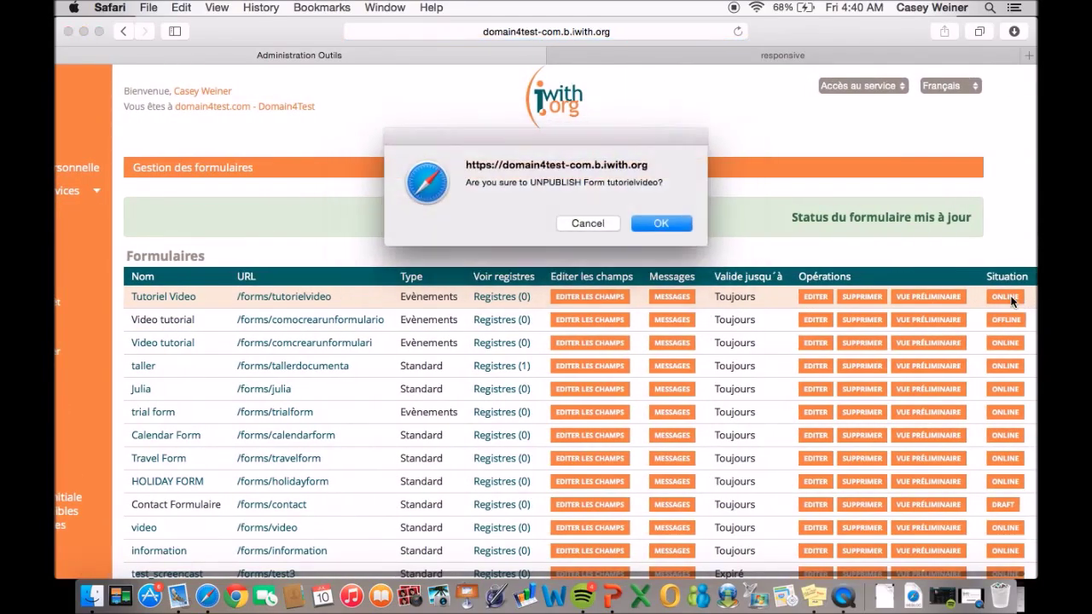
left_click(663, 224)
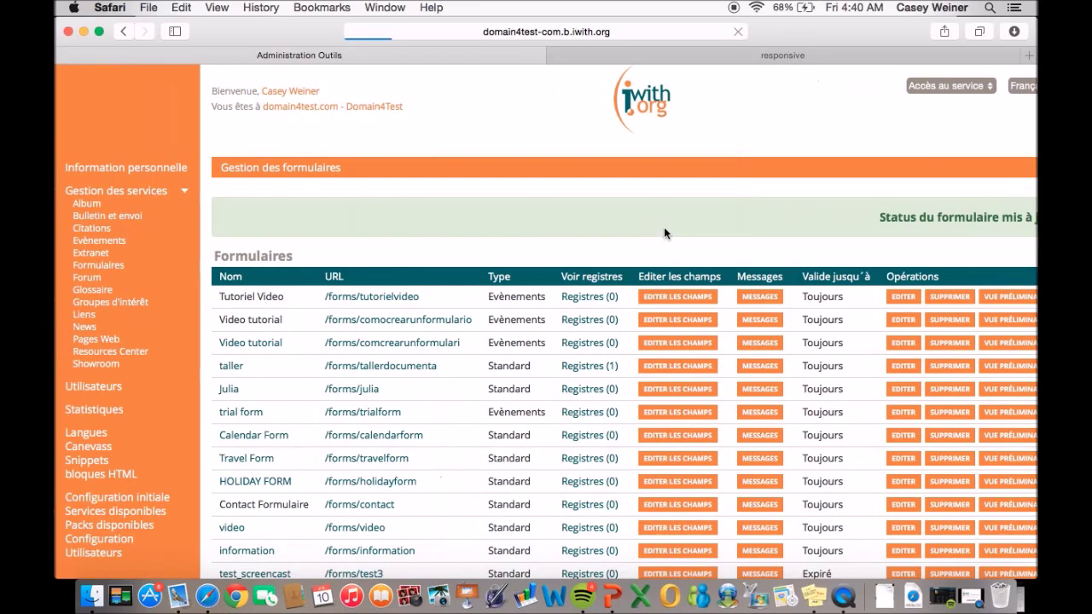
scroll(677, 303, "right", 5)
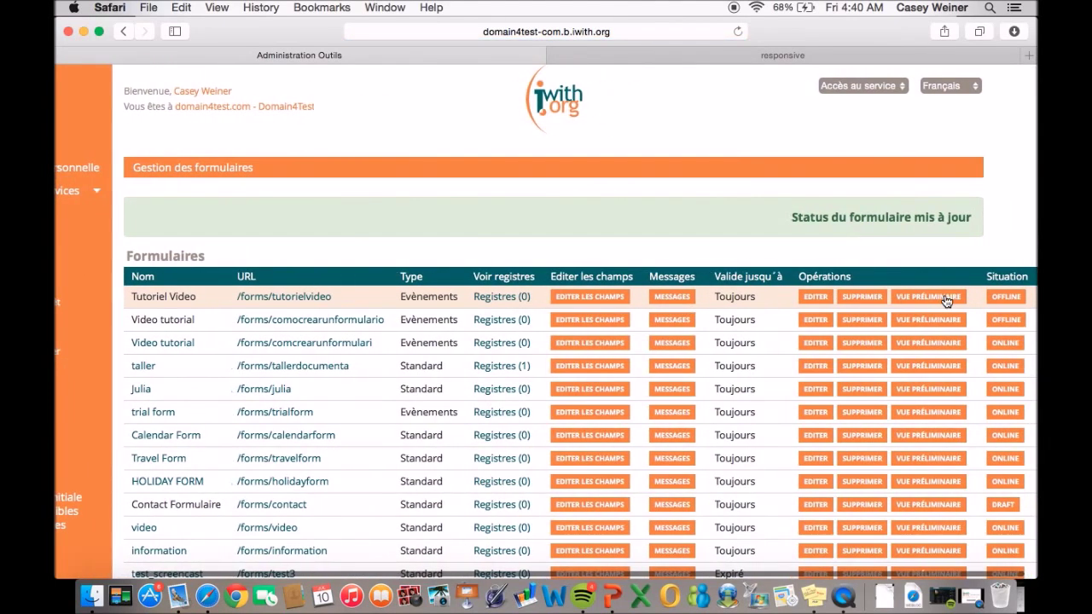
Cancel republishing to keep Tutoriel Video offline, then view the public 'responsive' iwith.org page's sign-up form.
left_click(1000, 297)
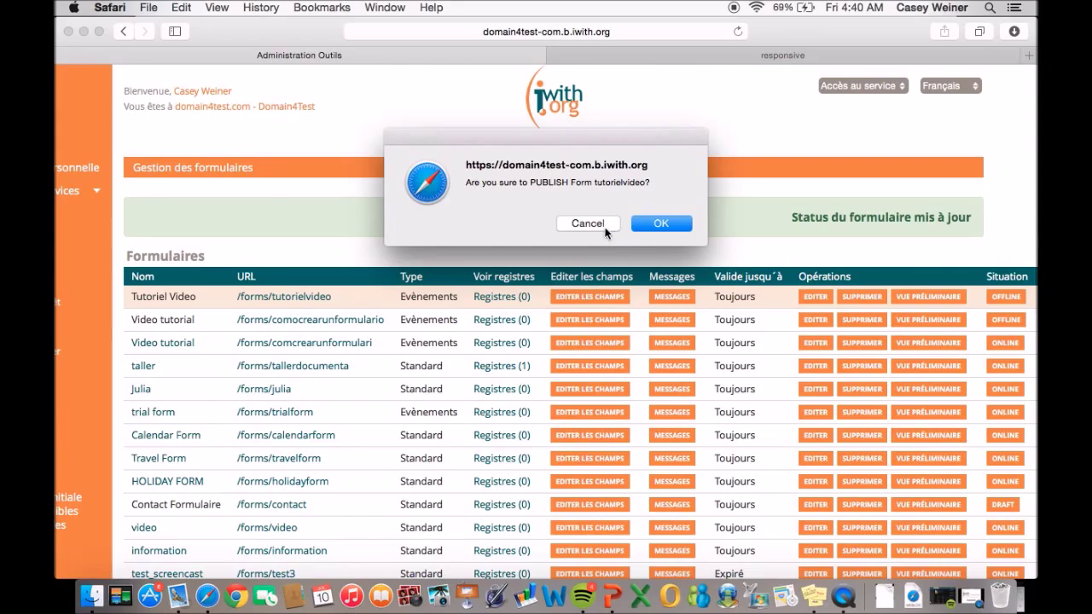
left_click(647, 224)
left_click(753, 53)
scroll(655, 259, "down", 8)
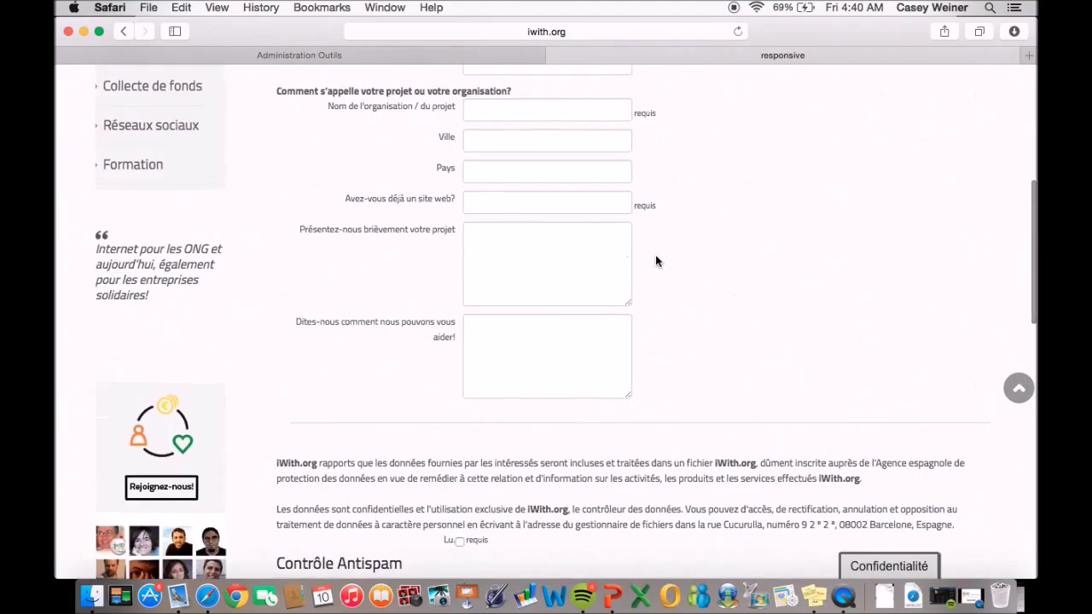